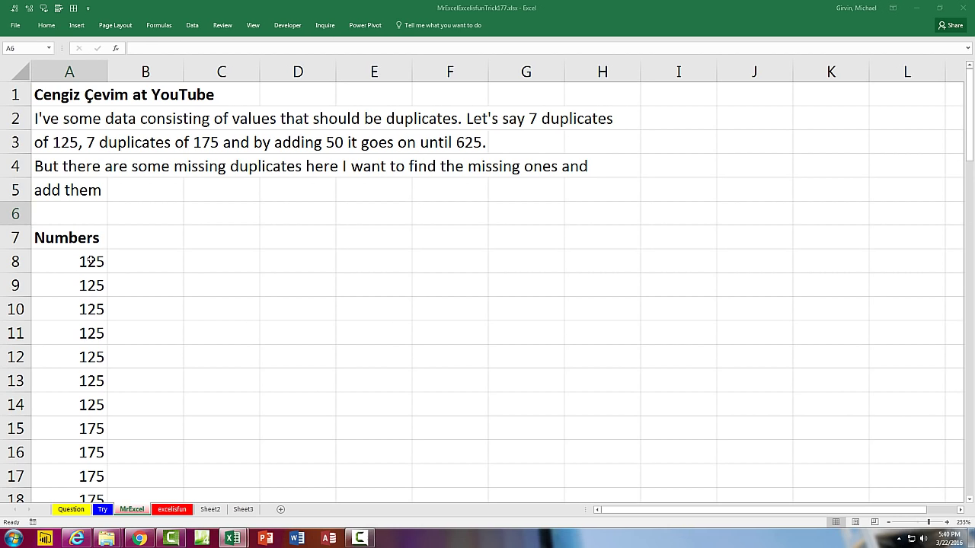
Build an empty PivotTable from the Numbers range A7:A78, placed at C7 on the existing sheet.
{"action": "left_click_drag", "start_coordinate": [89, 261], "coordinate": [80, 404]}
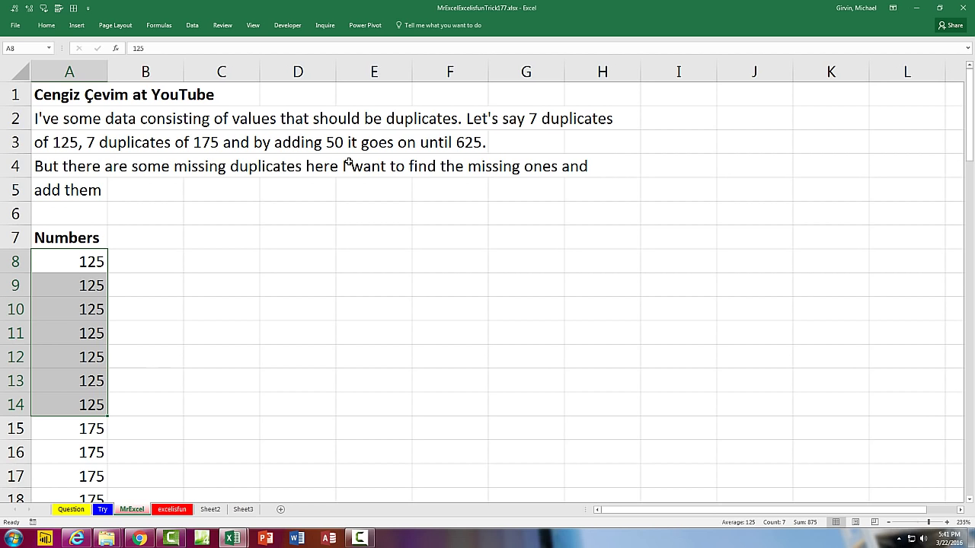
{"action": "left_click", "coordinate": [69, 237]}
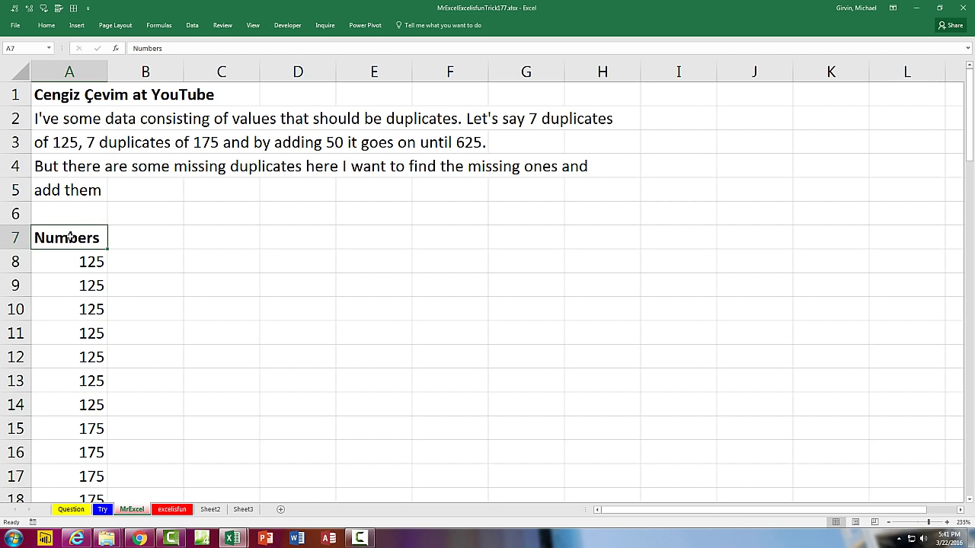
{"action": "left_click", "coordinate": [77, 25]}
{"action": "left_click", "coordinate": [21, 50]}
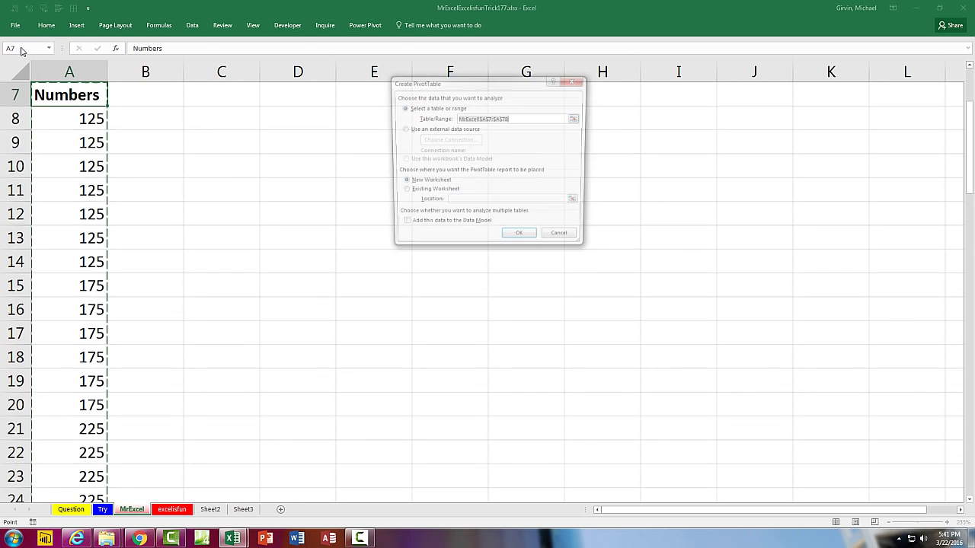
{"action": "left_click", "coordinate": [405, 193]}
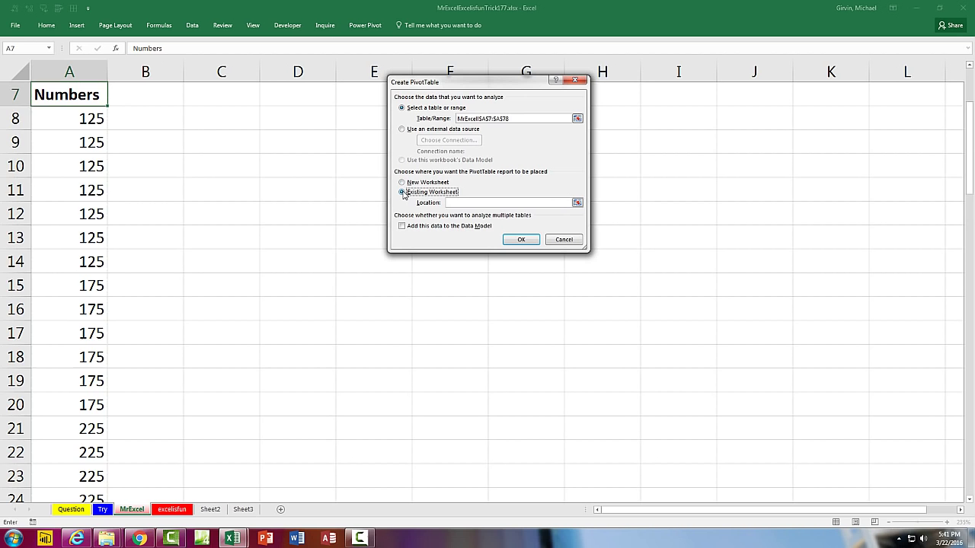
{"action": "left_click", "coordinate": [225, 234]}
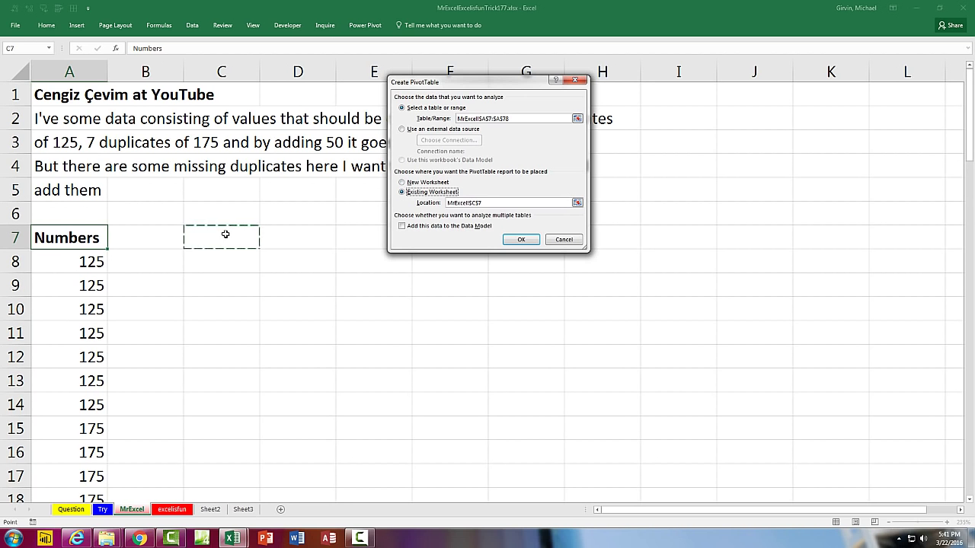
{"action": "left_click", "coordinate": [514, 240]}
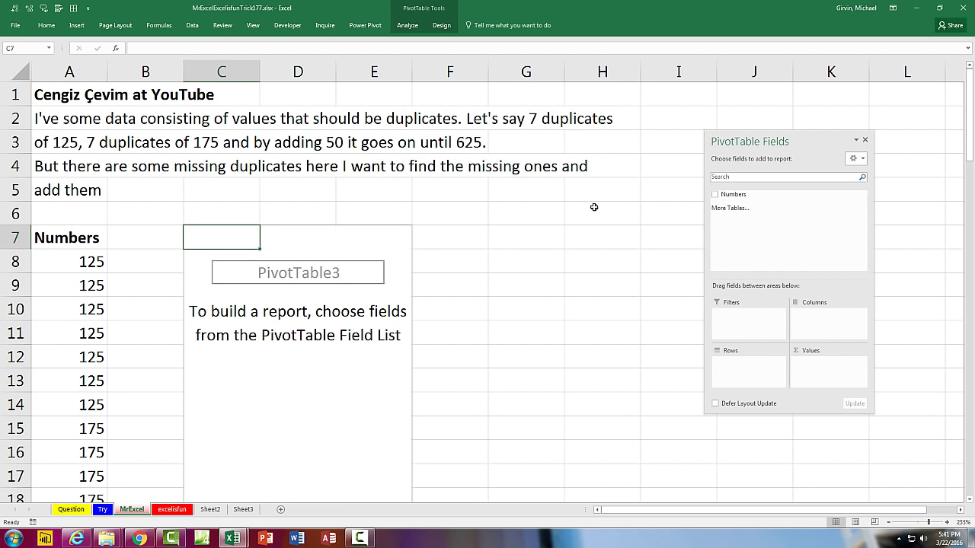
Put Numbers in the pivot's Rows and Values, and summarize the values as Count.
{"action": "left_click_drag", "start_coordinate": [733, 194], "coordinate": [745, 366]}
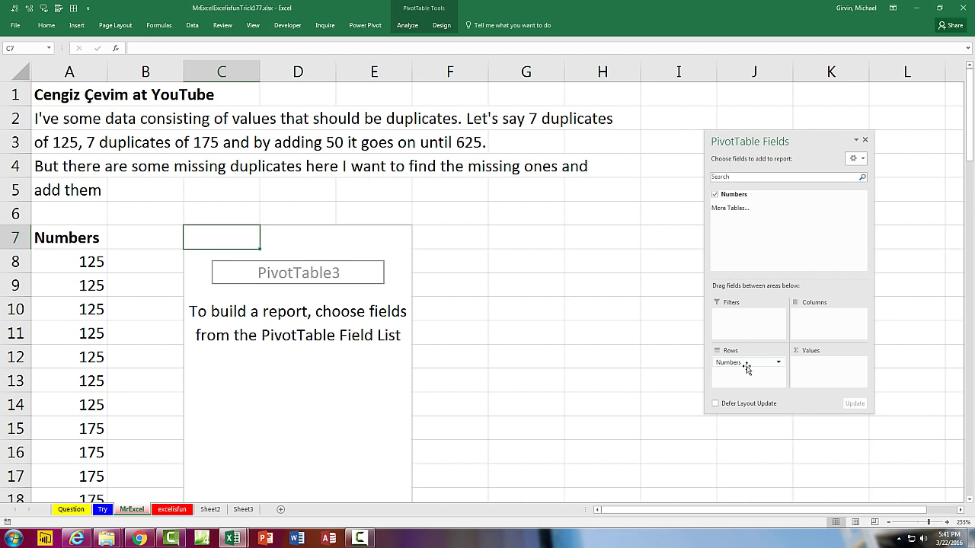
{"action": "left_click_drag", "start_coordinate": [737, 200], "coordinate": [829, 369]}
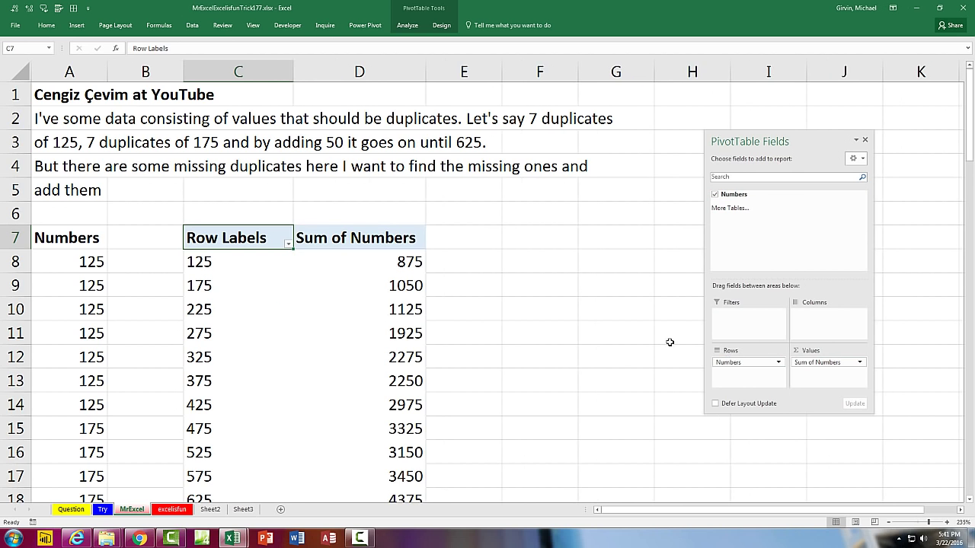
{"action": "left_click", "coordinate": [405, 265]}
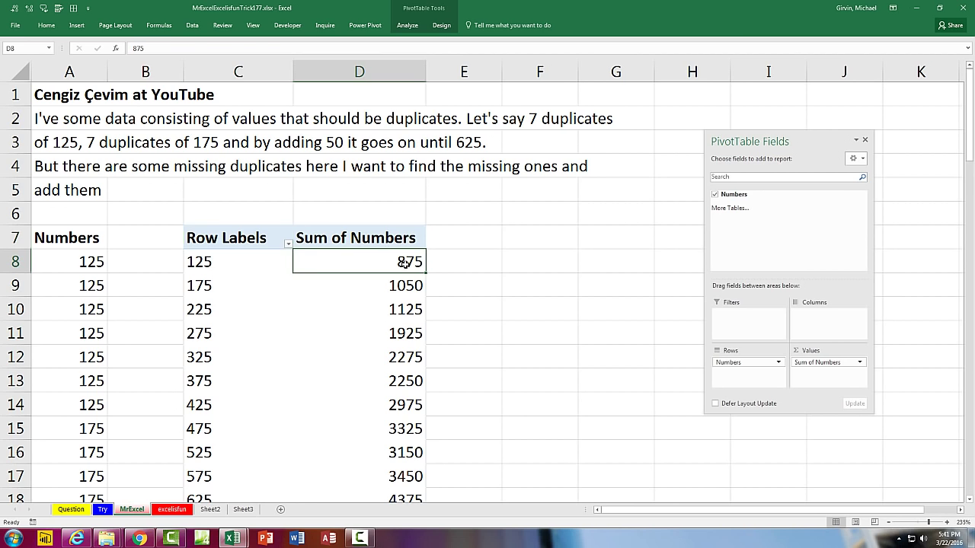
{"action": "left_click", "coordinate": [407, 26]}
{"action": "left_click", "coordinate": [87, 67]}
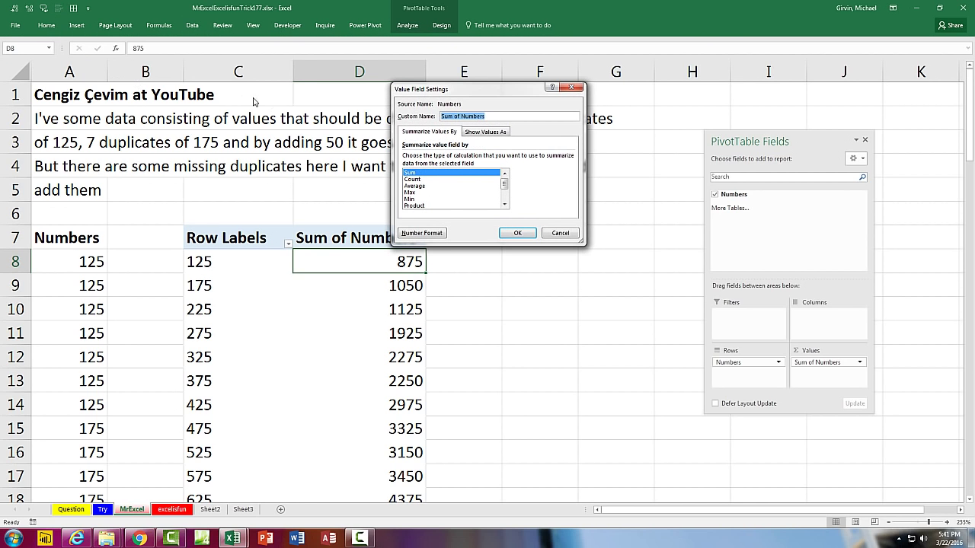
{"action": "left_click", "coordinate": [413, 179]}
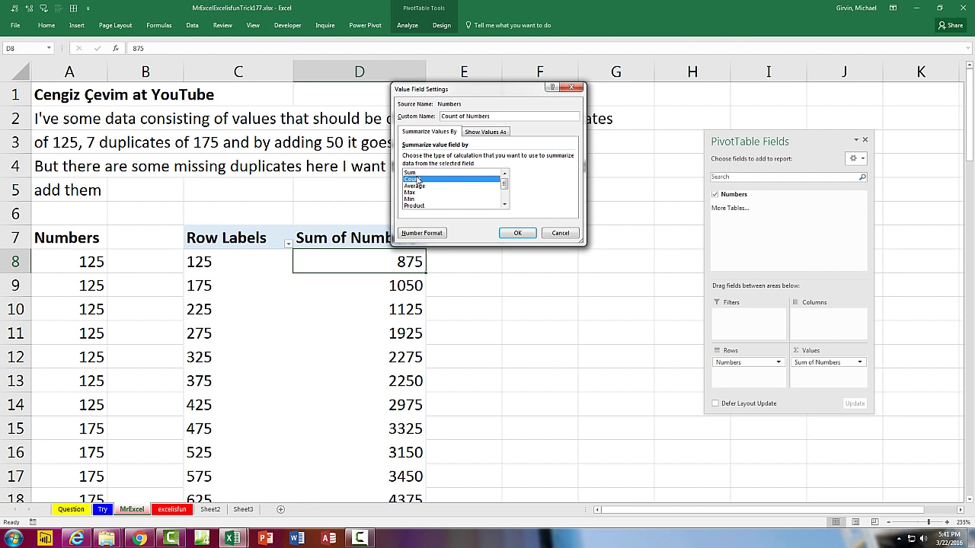
{"action": "left_click", "coordinate": [517, 233]}
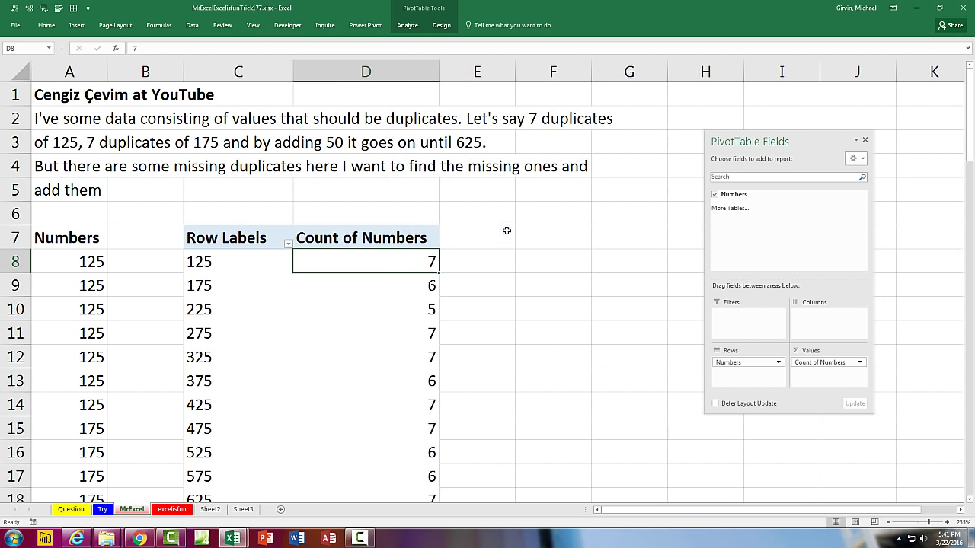
{"action": "left_click", "coordinate": [460, 263]}
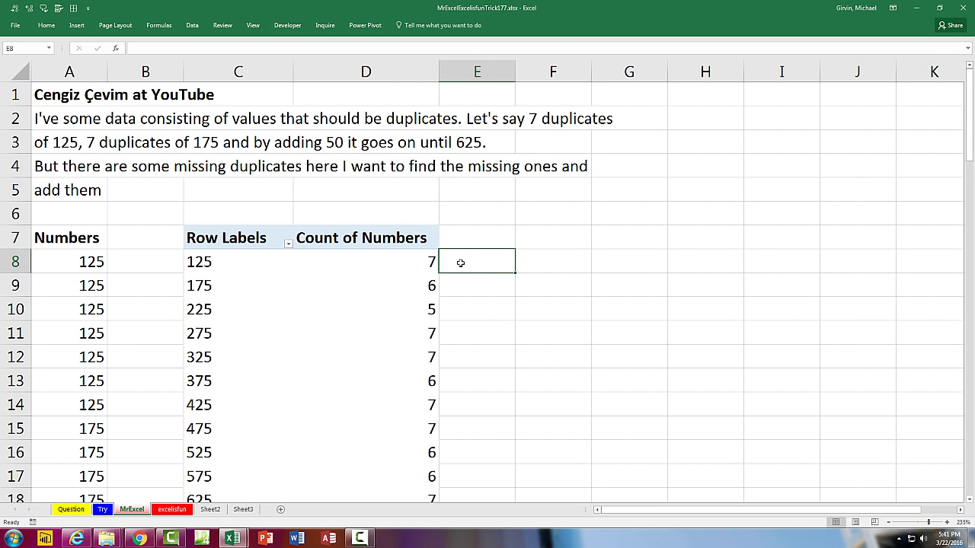
Enter =C8*(7-D8) in E8 and fill it down beside every pivot row.
{"action": "type", "text": "="}
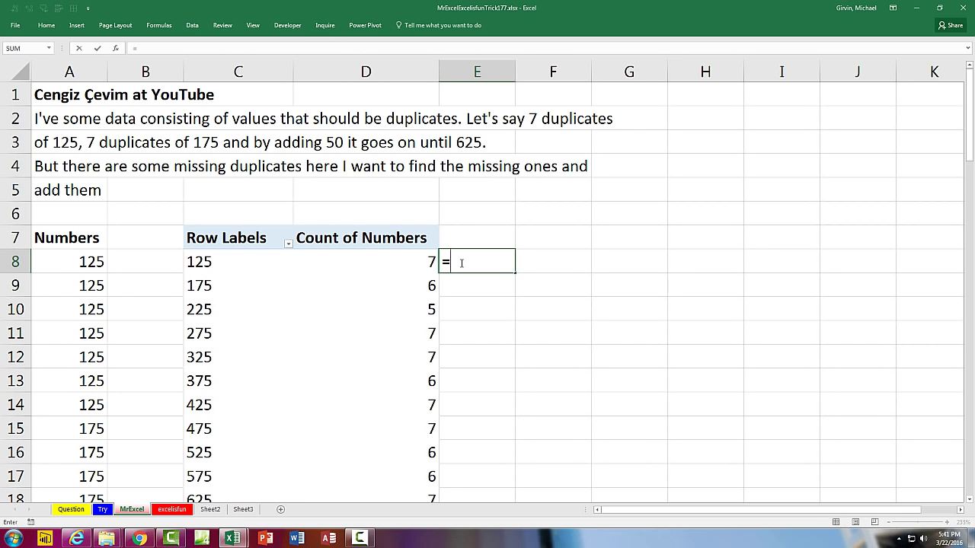
{"action": "key", "text": "Left"}
{"action": "key", "text": "Left"}
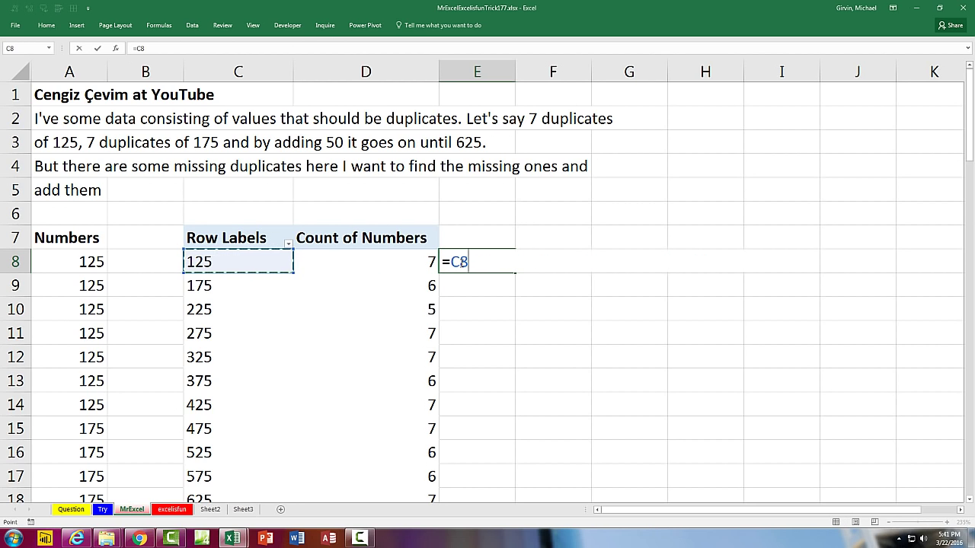
{"action": "type", "text": "*(7-"}
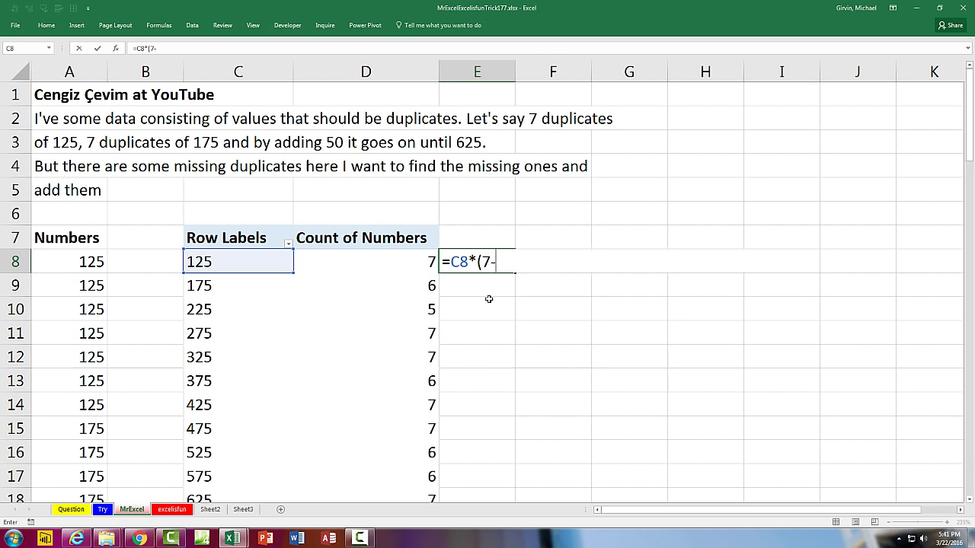
{"action": "type", "text": "D8)"}
{"action": "key", "text": "ctrl+Return"}
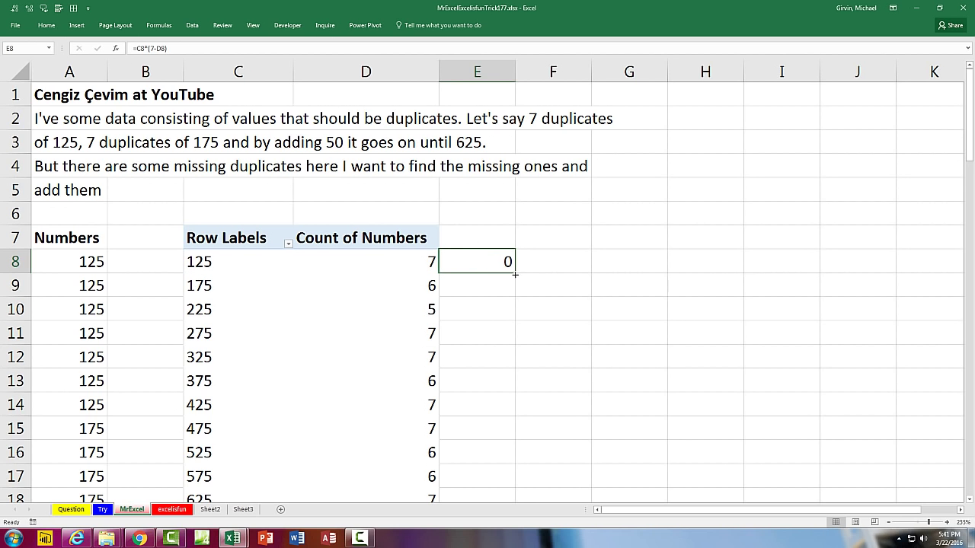
{"action": "double_click", "coordinate": [516, 272]}
Total the missing amounts in E19 with =SUM(E8:E18), giving 2100.
{"action": "scroll", "coordinate": [518, 285], "scroll_direction": "down", "scroll_amount": 3}
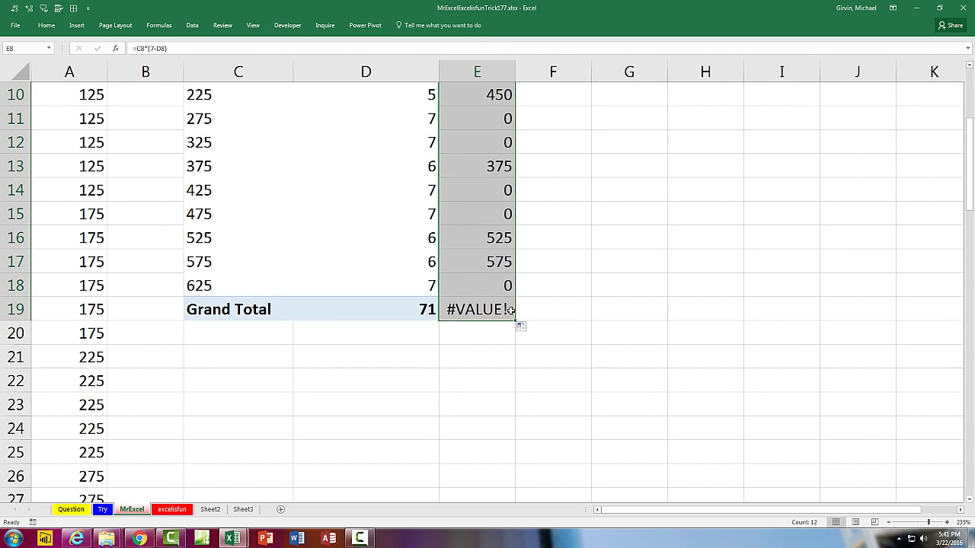
{"action": "left_click", "coordinate": [506, 309]}
{"action": "key", "text": "alt+equal"}
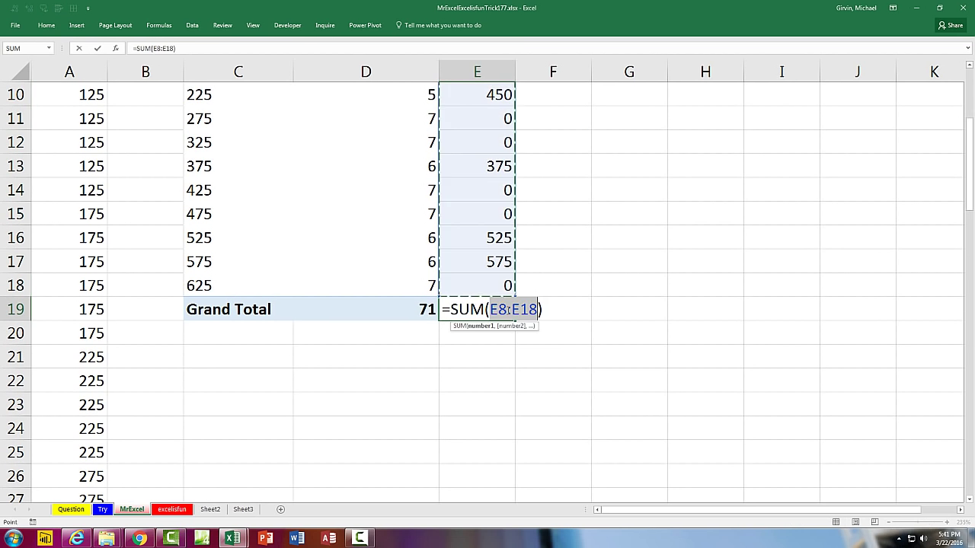
{"action": "key", "text": "Return"}
{"action": "left_click", "coordinate": [506, 309]}
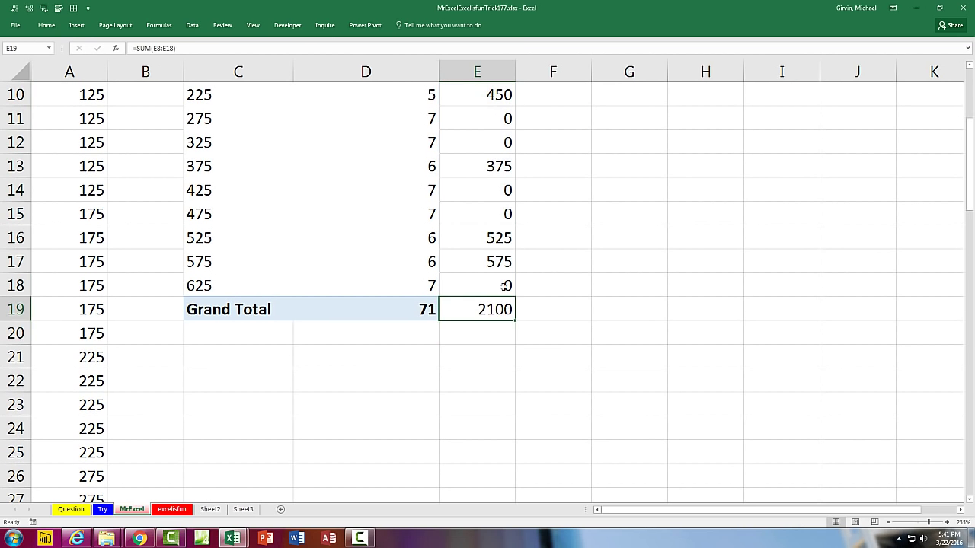
{"action": "scroll", "coordinate": [505, 285], "scroll_direction": "up", "scroll_amount": 1}
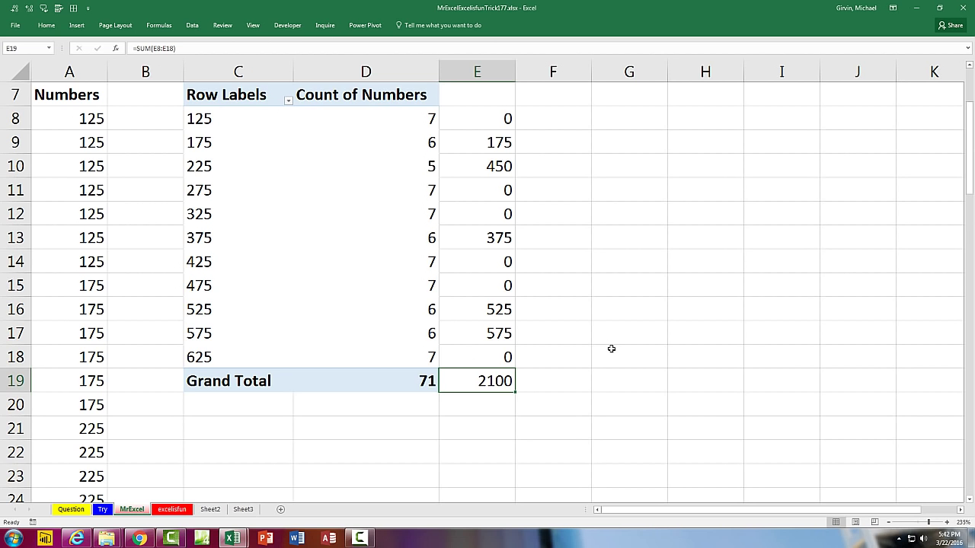
Type the label 'Total Missing' in G6, then scroll down to the pivot's Grand Total row.
{"action": "right_click", "coordinate": [610, 348]}
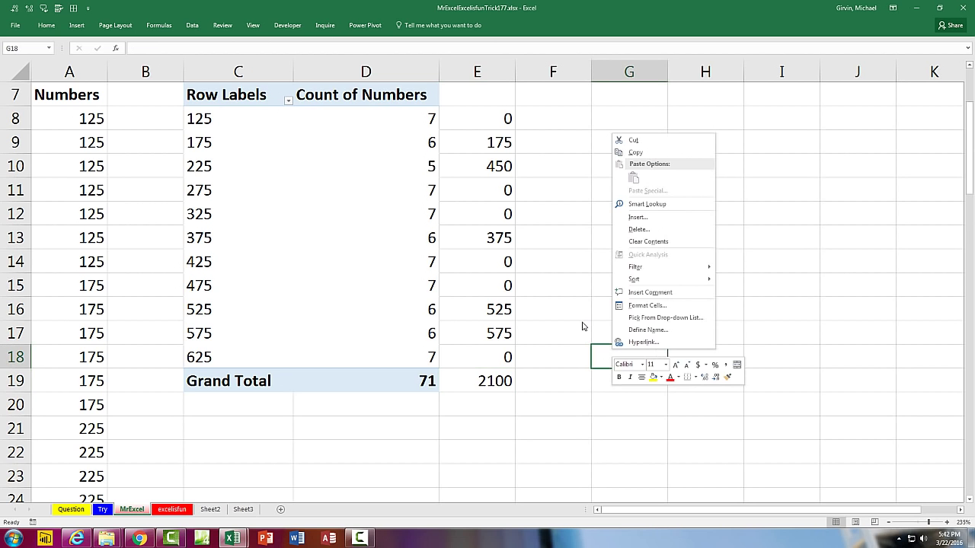
{"action": "key", "text": "Escape"}
{"action": "scroll", "coordinate": [597, 185], "scroll_direction": "up", "scroll_amount": 2}
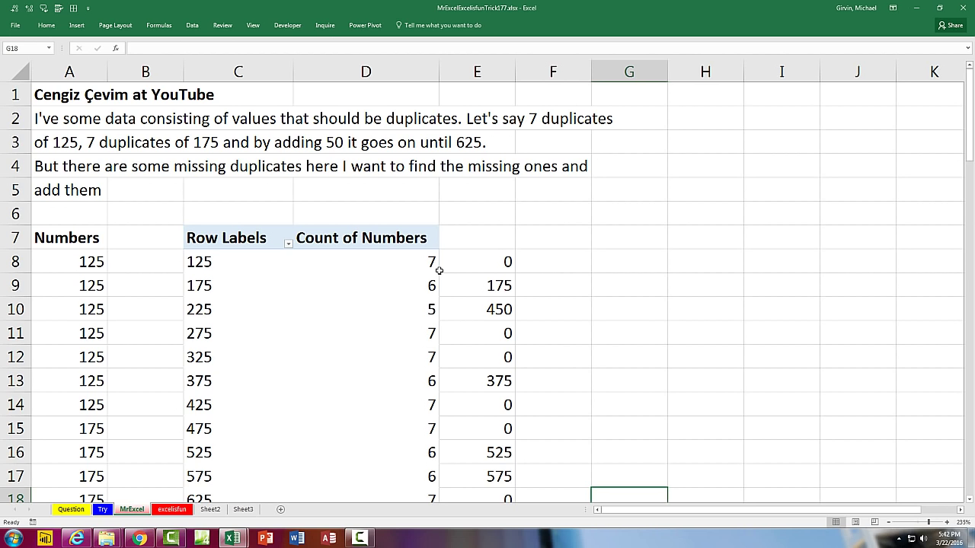
{"action": "left_click", "coordinate": [608, 217]}
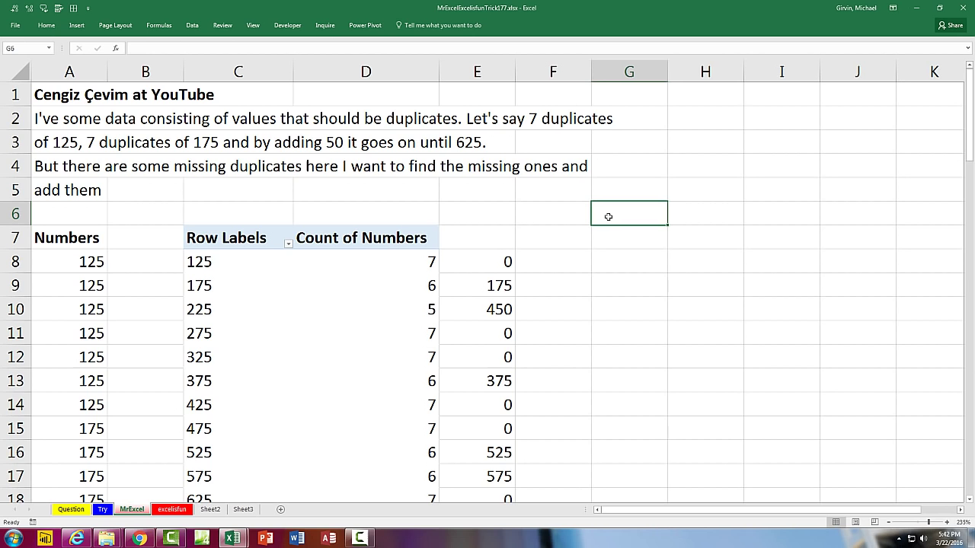
{"action": "type", "text": "To"}
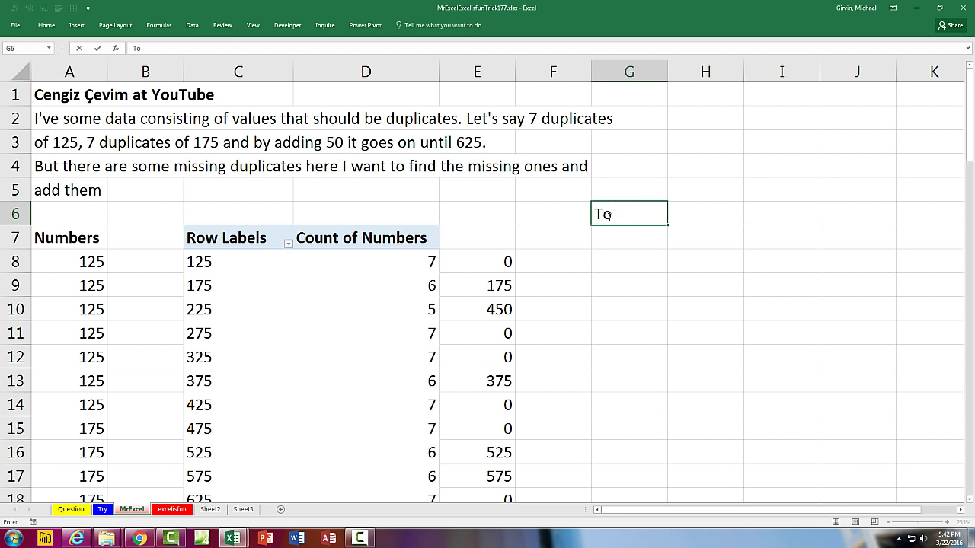
{"action": "type", "text": "tal Missing"}
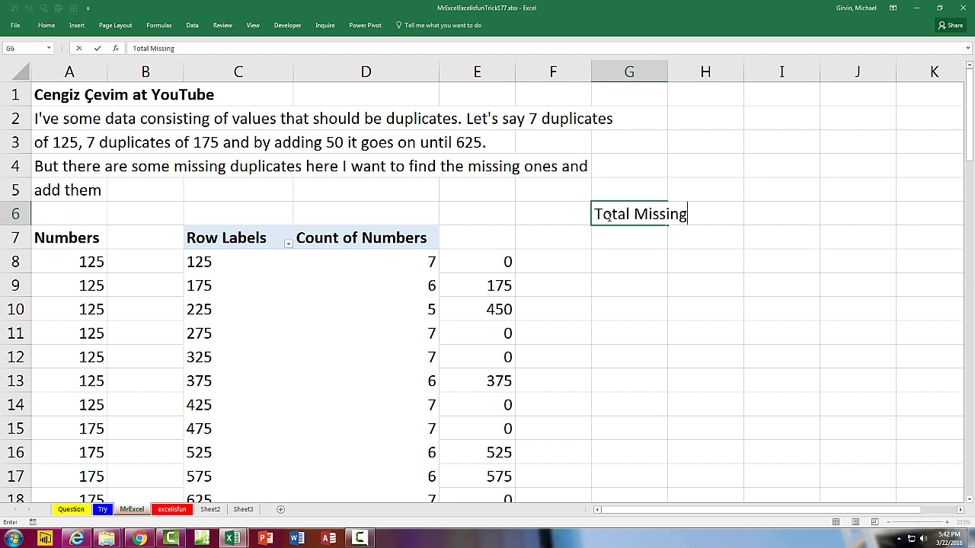
{"action": "key", "text": "Return"}
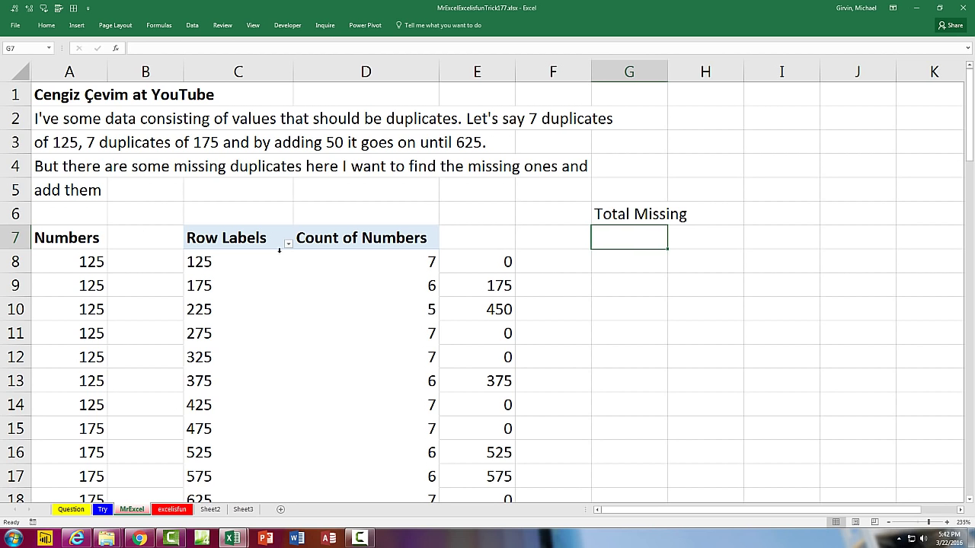
{"action": "scroll", "coordinate": [309, 291], "scroll_direction": "down", "scroll_amount": 1}
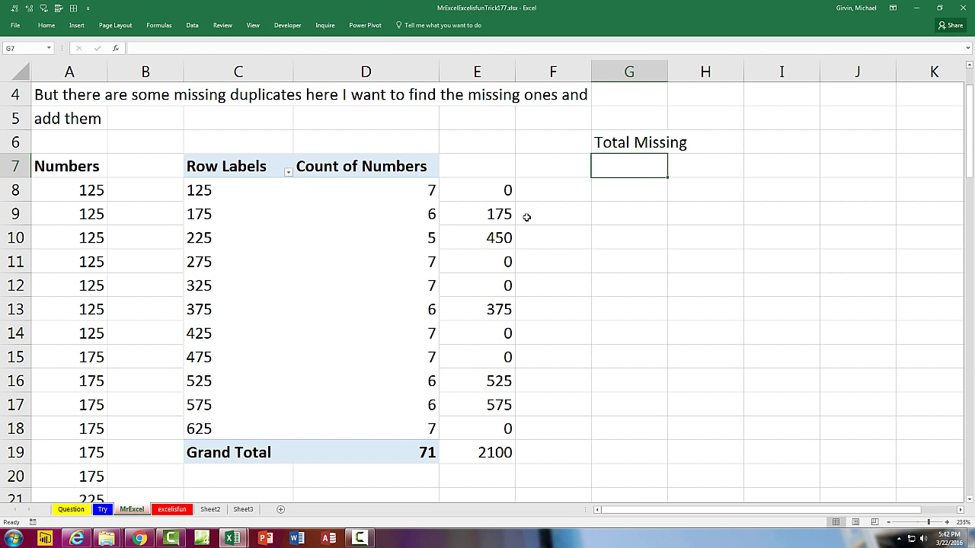
Enter =FREQUENCY(A8:A78,A8:A78) in G7 and preview its counts array with F9.
{"action": "type", "text": "=fre"}
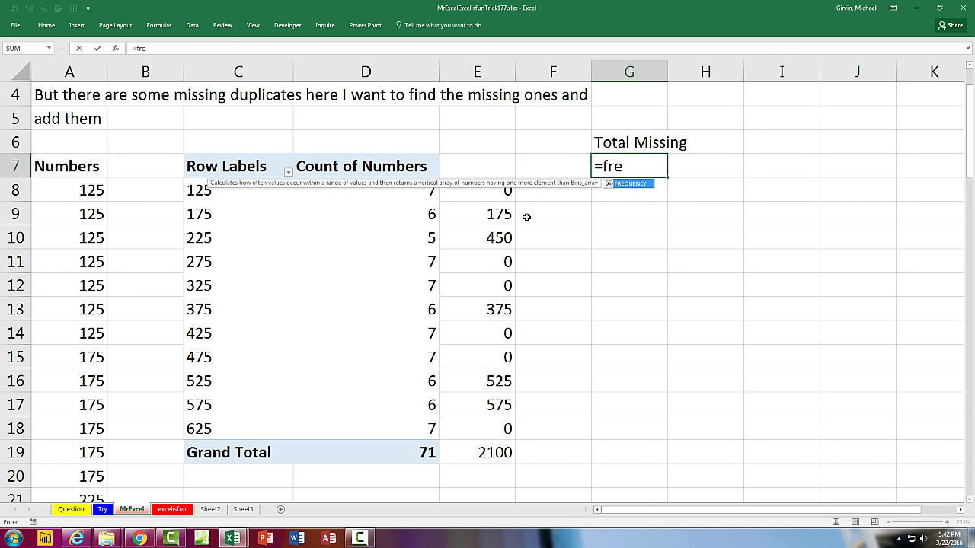
{"action": "key", "text": "Tab"}
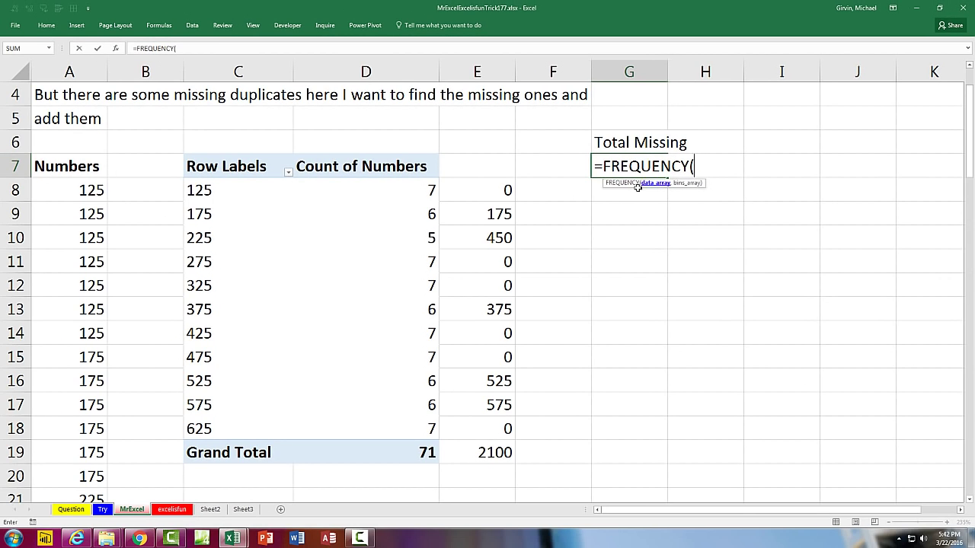
{"action": "left_click", "coordinate": [76, 191]}
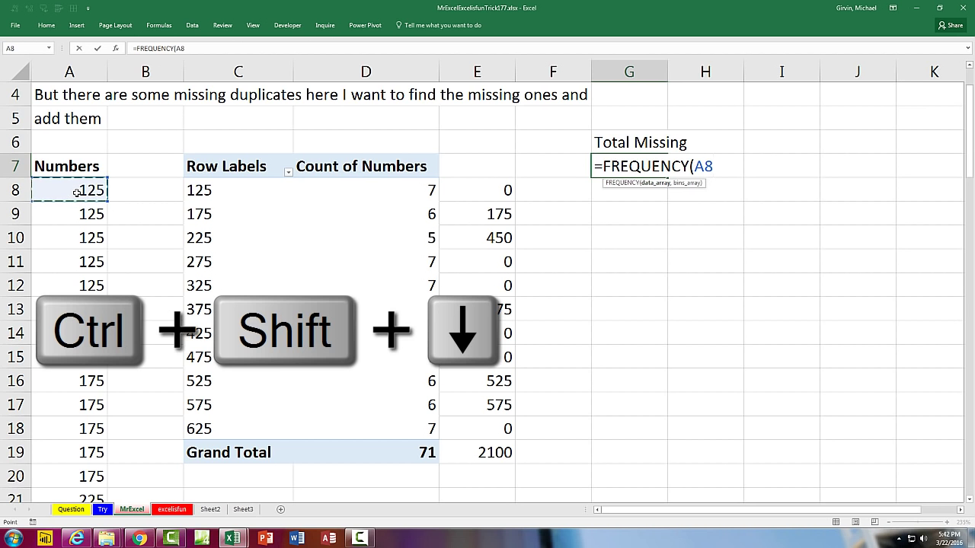
{"action": "key", "text": "ctrl+shift+Down"}
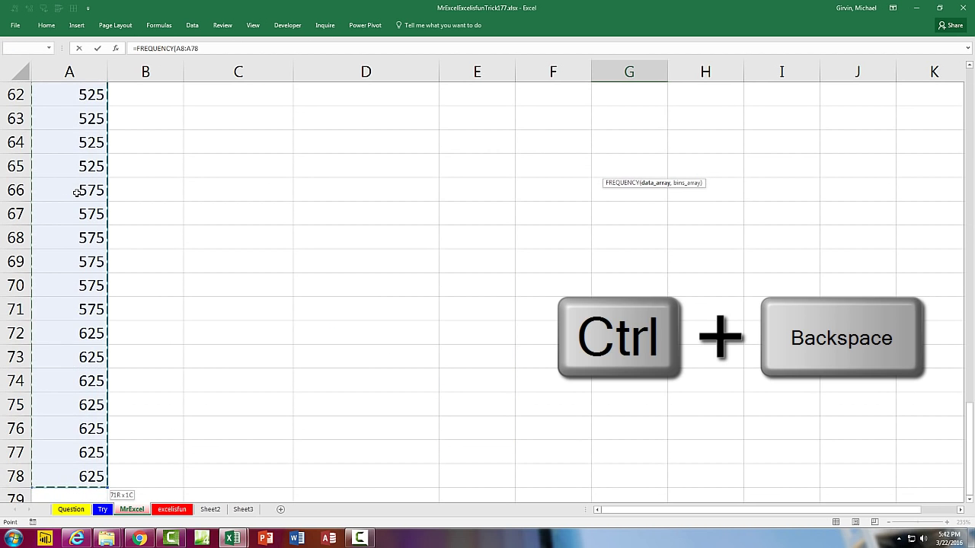
{"action": "key", "text": "ctrl+BackSpace"}
{"action": "type", "text": ","}
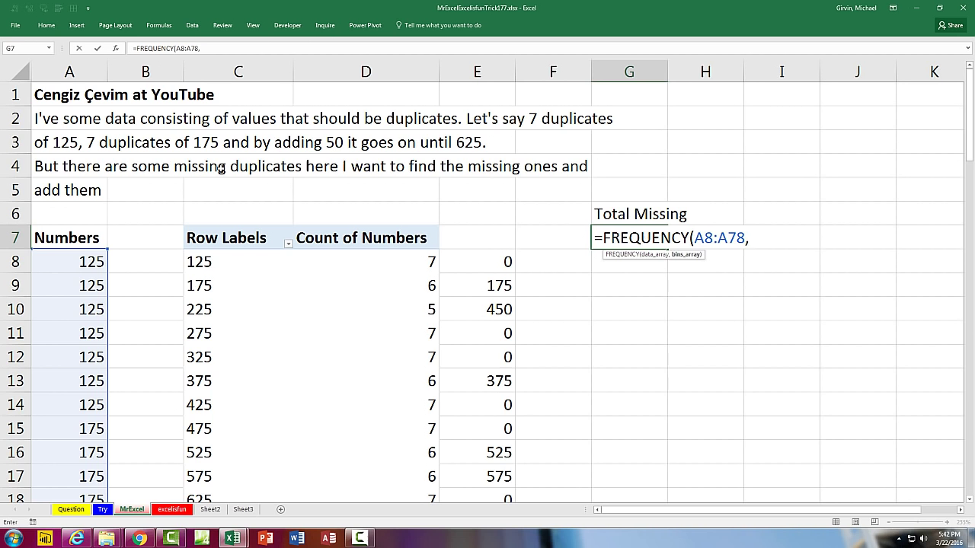
{"action": "left_click", "coordinate": [67, 268]}
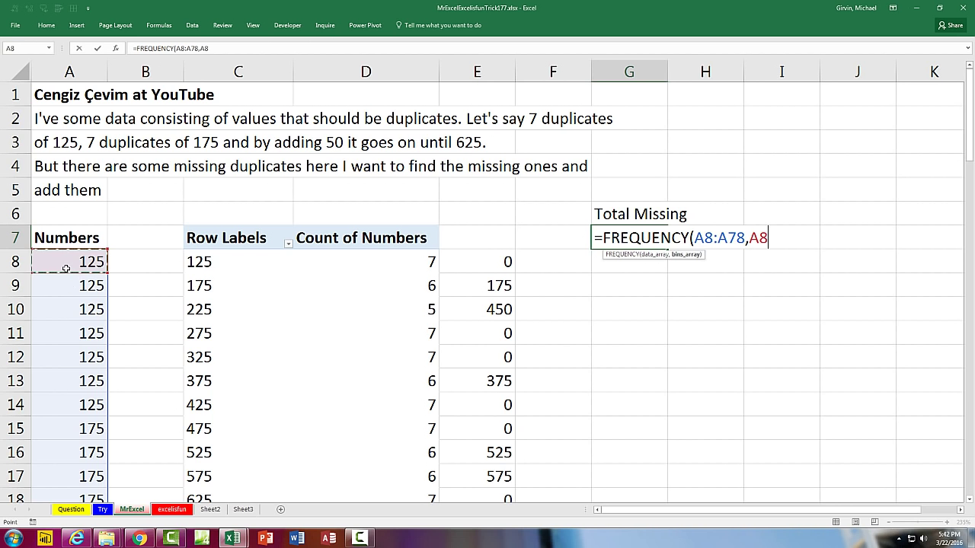
{"action": "key", "text": "ctrl+shift+Down"}
{"action": "key", "text": "ctrl+BackSpace"}
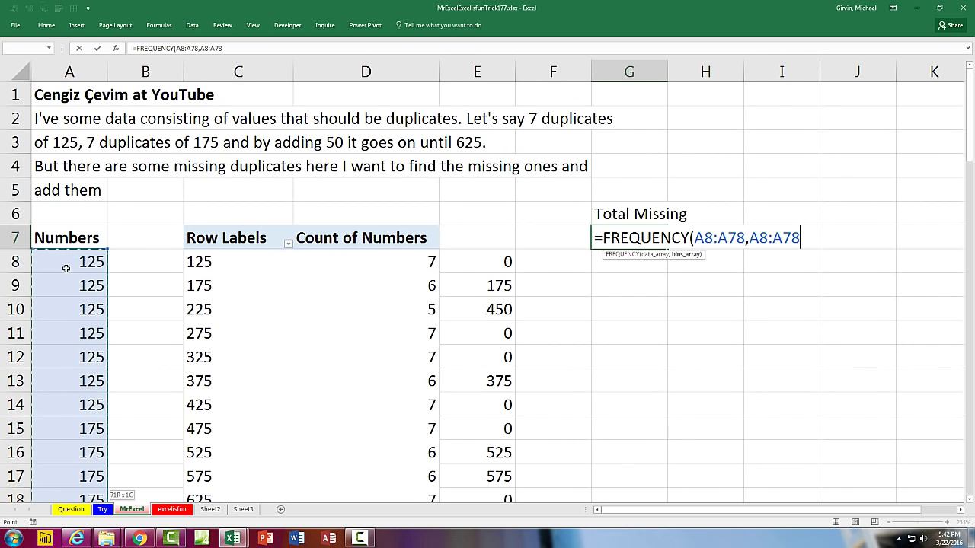
{"action": "type", "text": ")"}
{"action": "key", "text": "F9"}
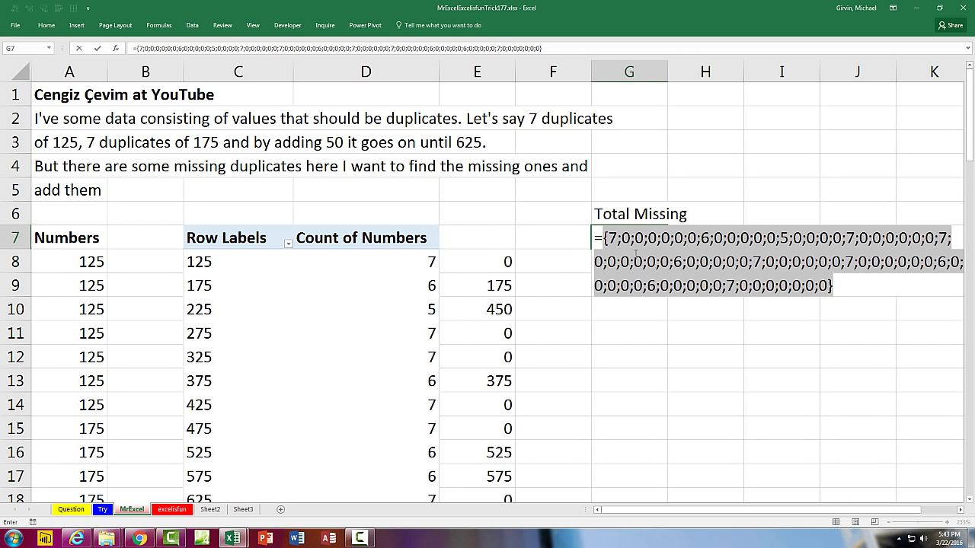
Wrap the FREQUENCY in IF returning A8:A79*7, and preview the resulting array with F9.
{"action": "key", "text": "ctrl+z"}
{"action": "left_click", "coordinate": [602, 238]}
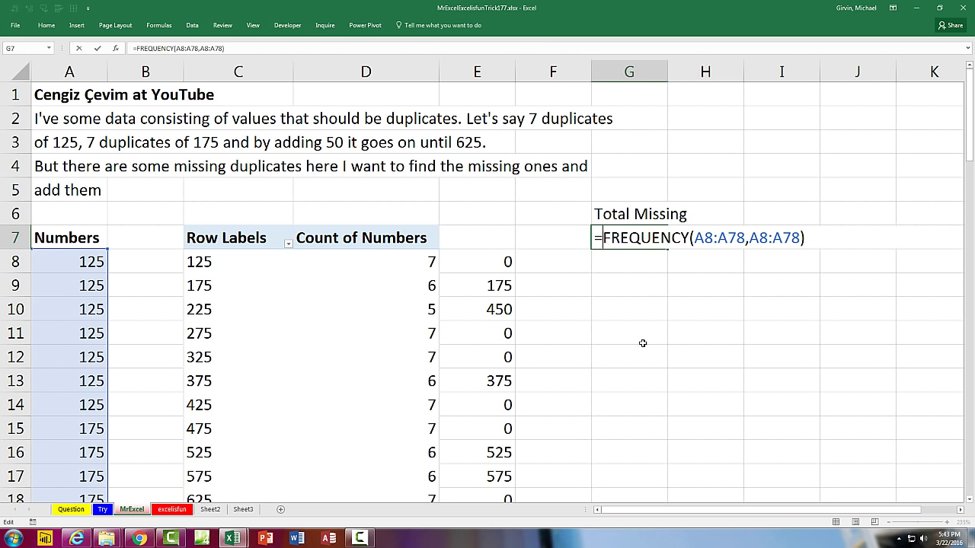
{"action": "type", "text": "IF("}
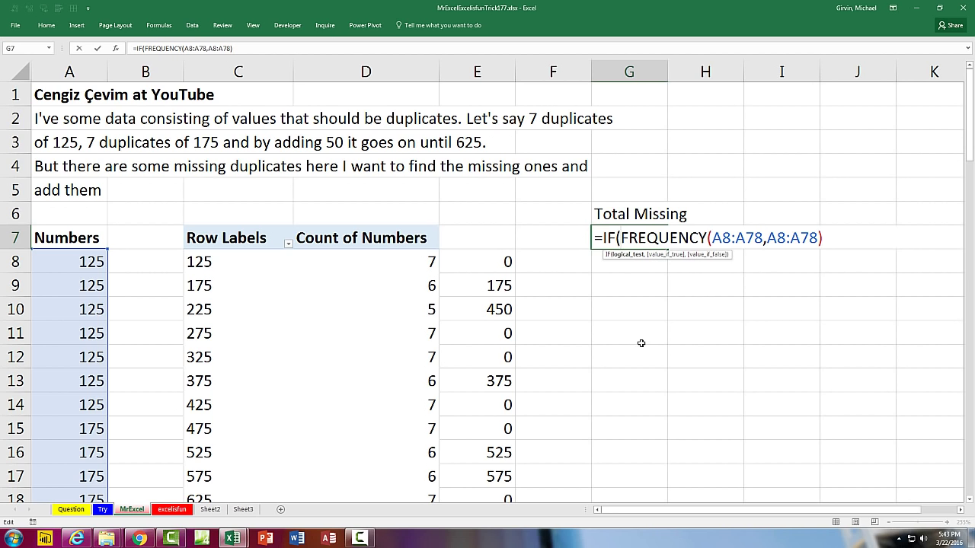
{"action": "type", "text": ","}
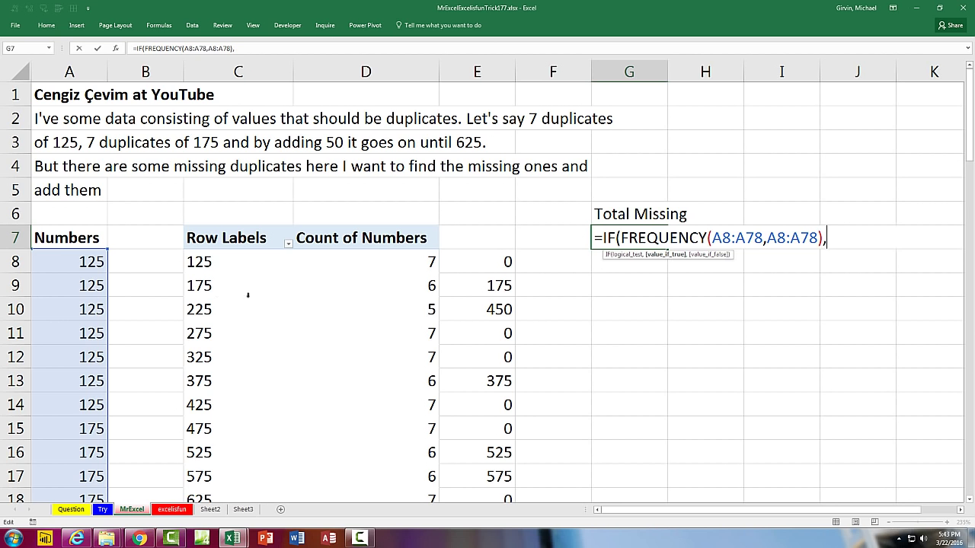
{"action": "left_click", "coordinate": [67, 263]}
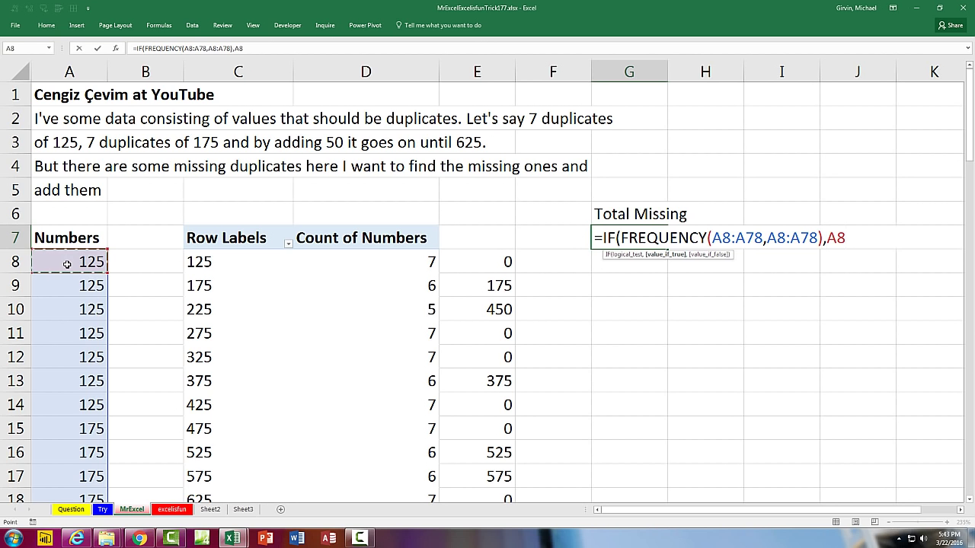
{"action": "key", "text": "ctrl+shift+Down"}
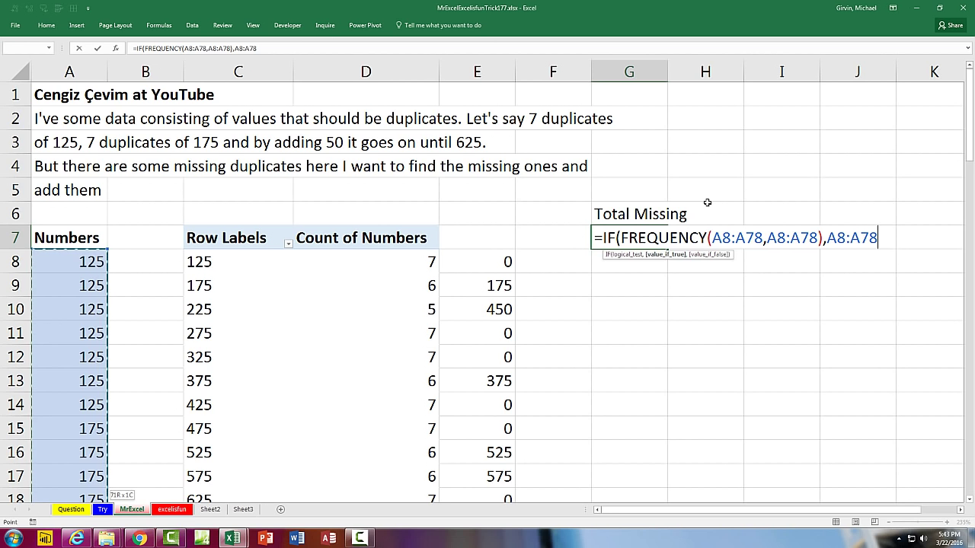
{"action": "left_click", "coordinate": [778, 237]}
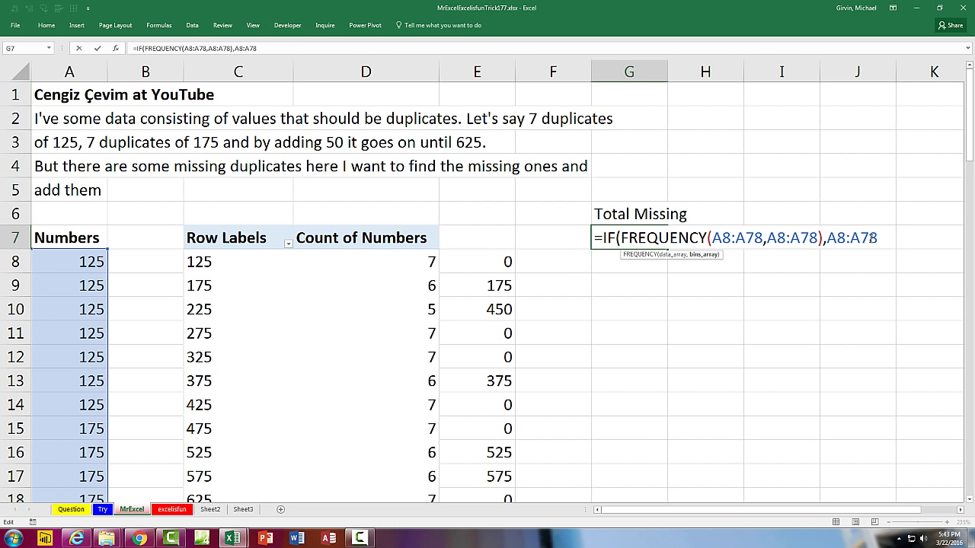
{"action": "left_click", "coordinate": [875, 238]}
{"action": "type", "text": "9"}
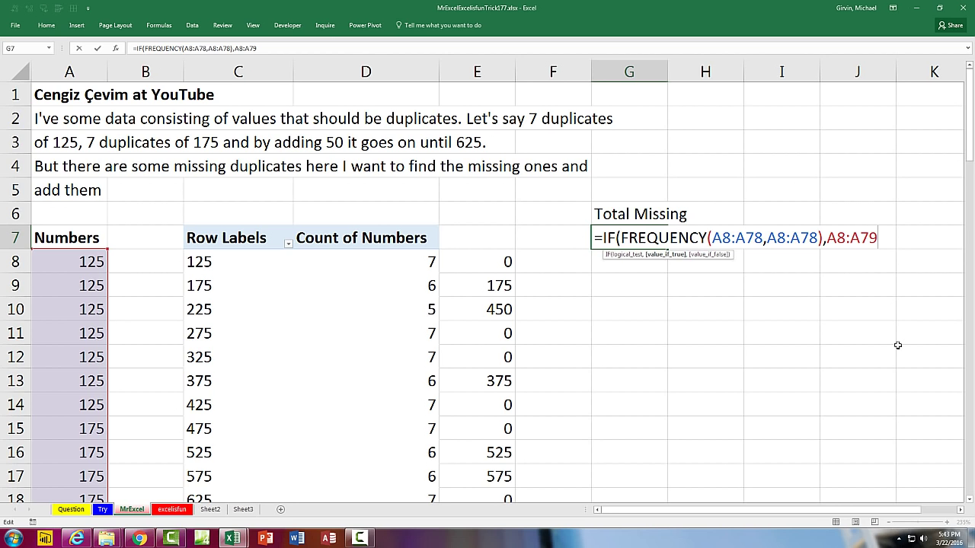
{"action": "type", "text": "*7)"}
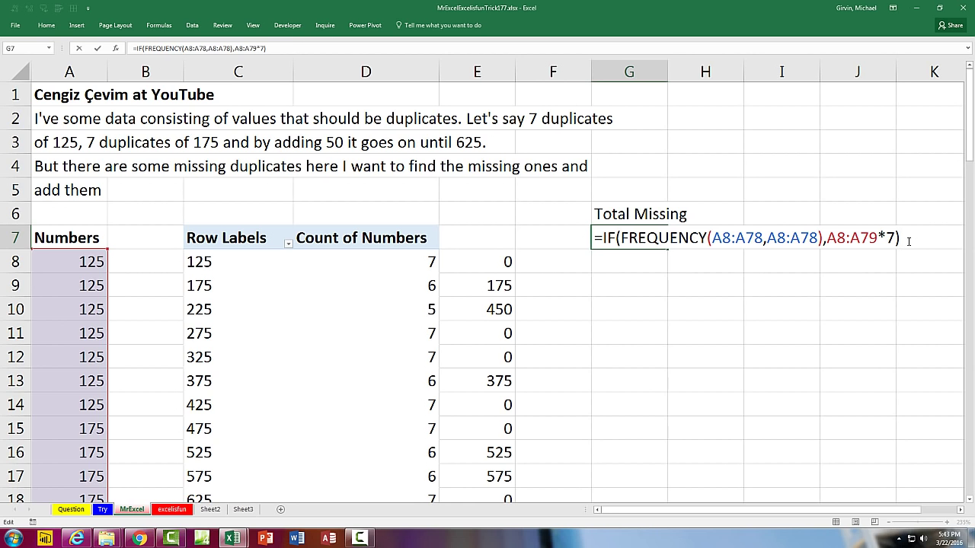
{"action": "key", "text": "F9"}
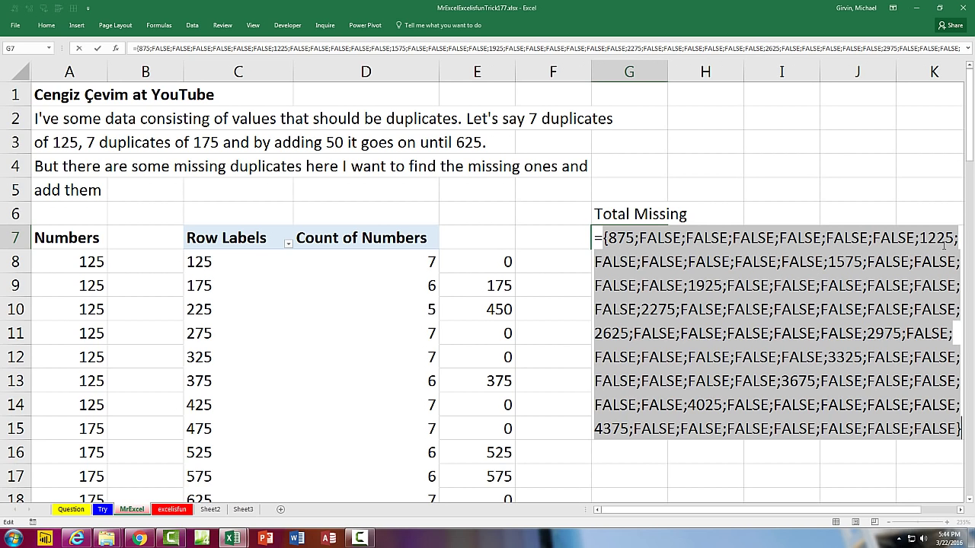
Wrap the IF formula in SUM and begin appending a subtraction.
{"action": "key", "text": "ctrl+z"}
{"action": "key", "text": "ctrl+c"}
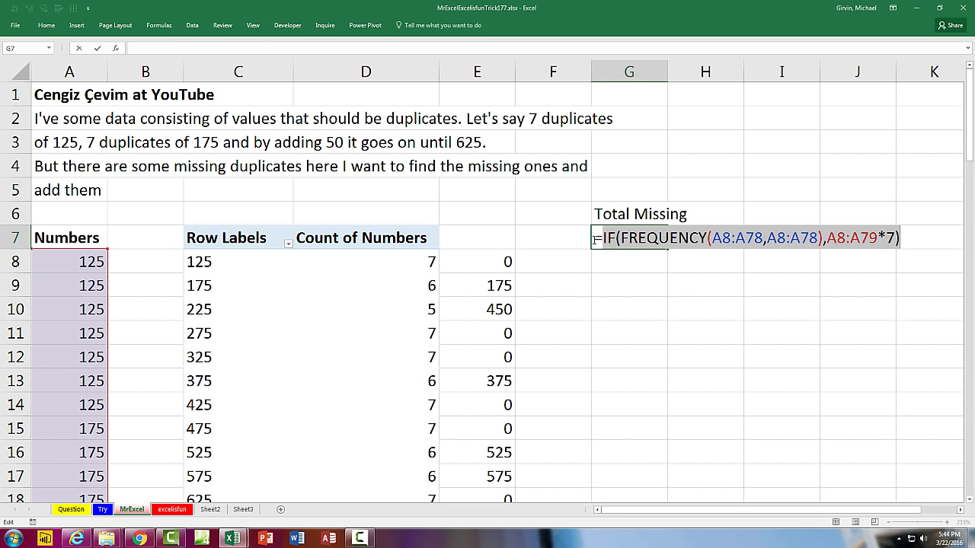
{"action": "left_click", "coordinate": [604, 237]}
{"action": "type", "text": "sum"}
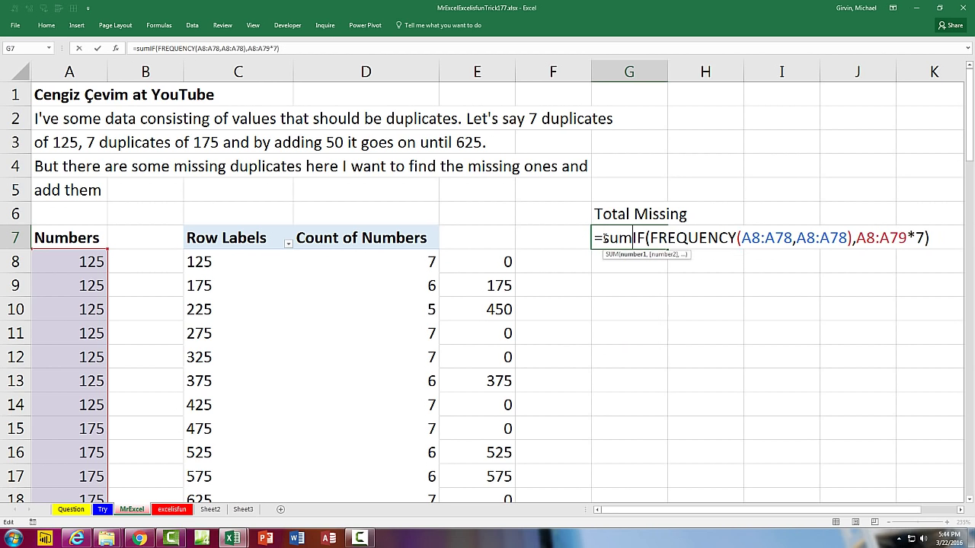
{"action": "key", "text": "Tab"}
{"action": "left_click", "coordinate": [946, 239]}
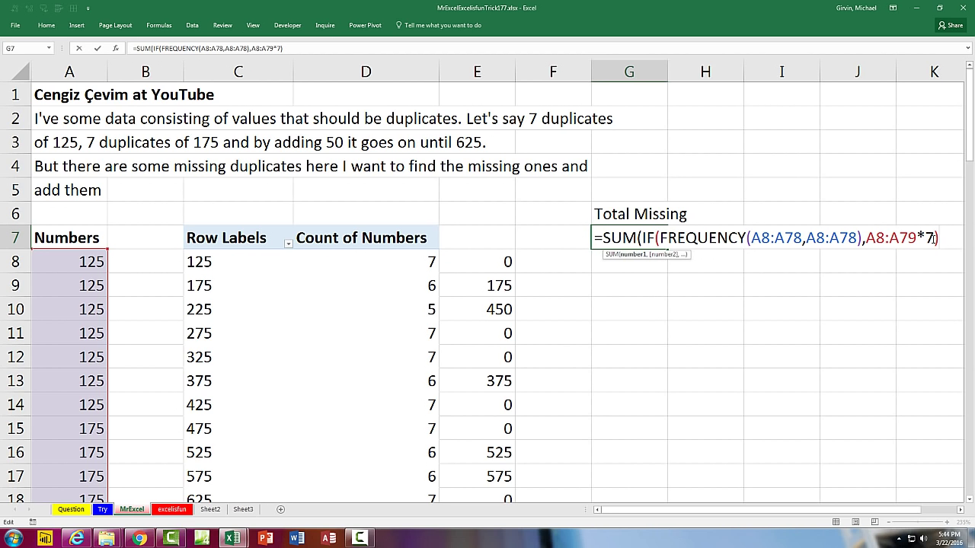
{"action": "type", "text": ")"}
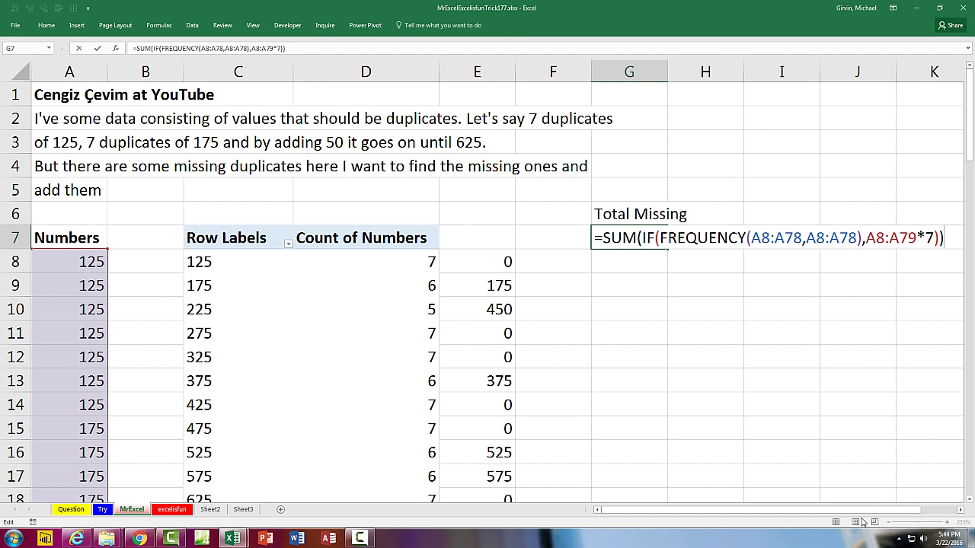
{"action": "left_click", "coordinate": [960, 509]}
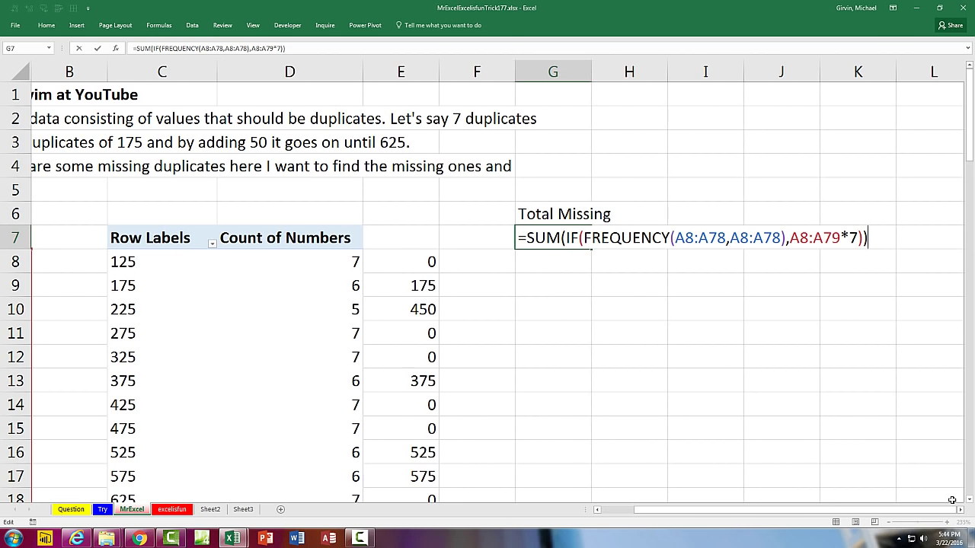
{"action": "type", "text": "-s"}
{"action": "key", "text": "Tab"}
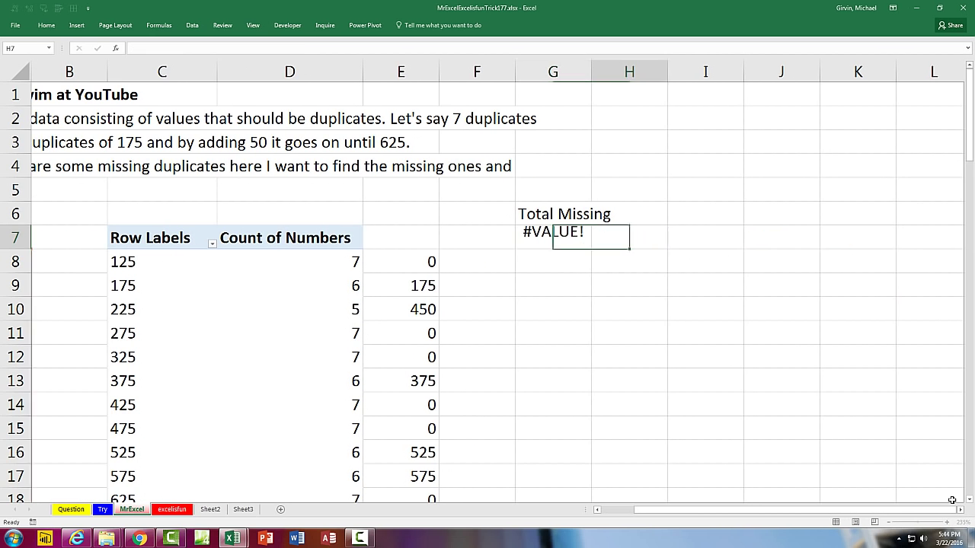
Finish subtracting SUM(A8:A78) and commit G7 as an array formula returning 2100.
{"action": "double_click", "coordinate": [561, 238]}
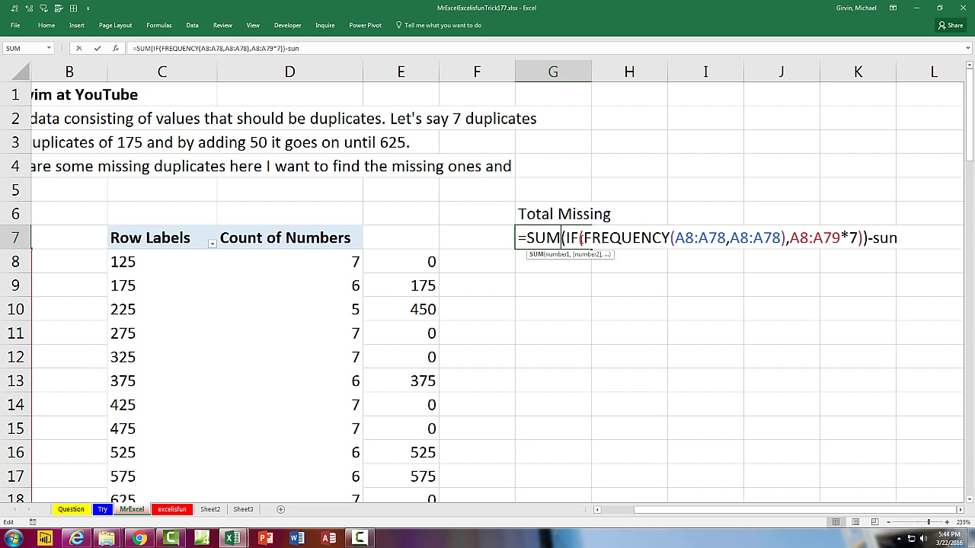
{"action": "left_click", "coordinate": [903, 238]}
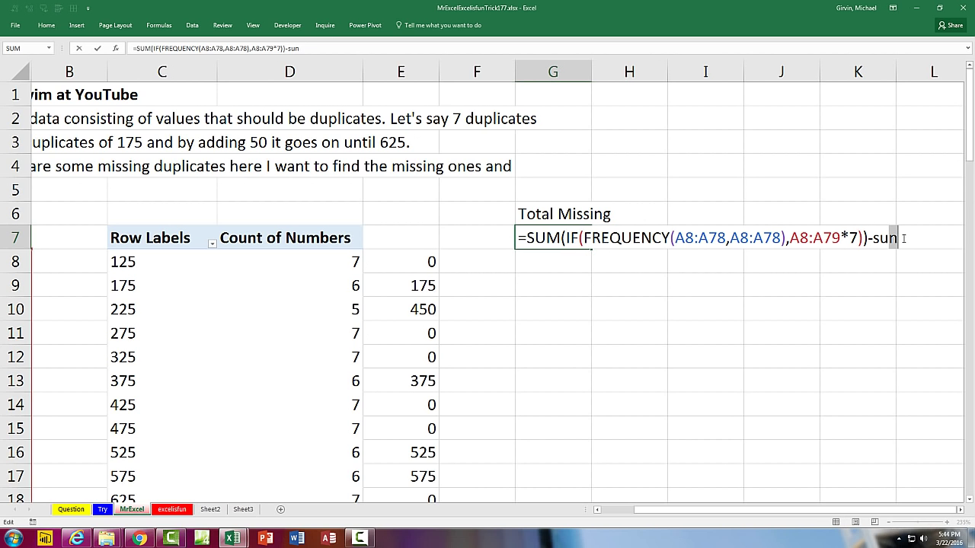
{"action": "key", "text": "BackSpace"}
{"action": "type", "text": "m"}
{"action": "key", "text": "Tab"}
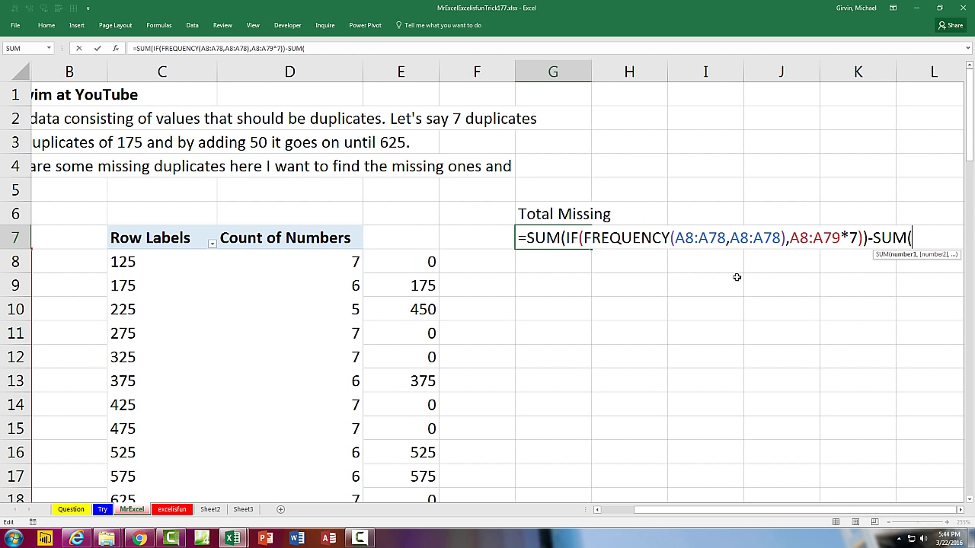
{"action": "left_click_drag", "start_coordinate": [680, 516], "coordinate": [667, 514]}
{"action": "left_click", "coordinate": [84, 261]}
{"action": "key", "text": "ctrl+shift+Down"}
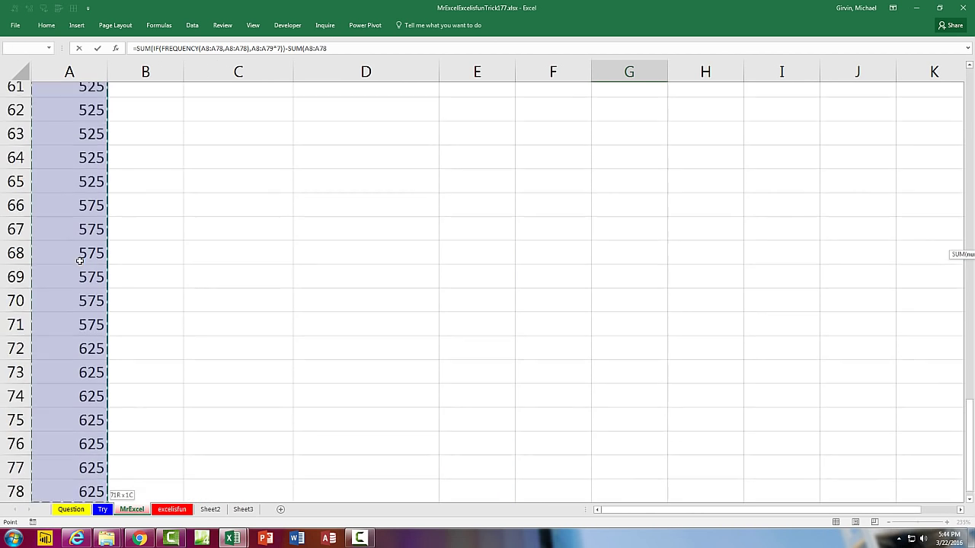
{"action": "scroll", "coordinate": [79, 261], "scroll_direction": "up", "scroll_amount": 15}
{"action": "scroll", "coordinate": [80, 261], "scroll_direction": "up", "scroll_amount": 3}
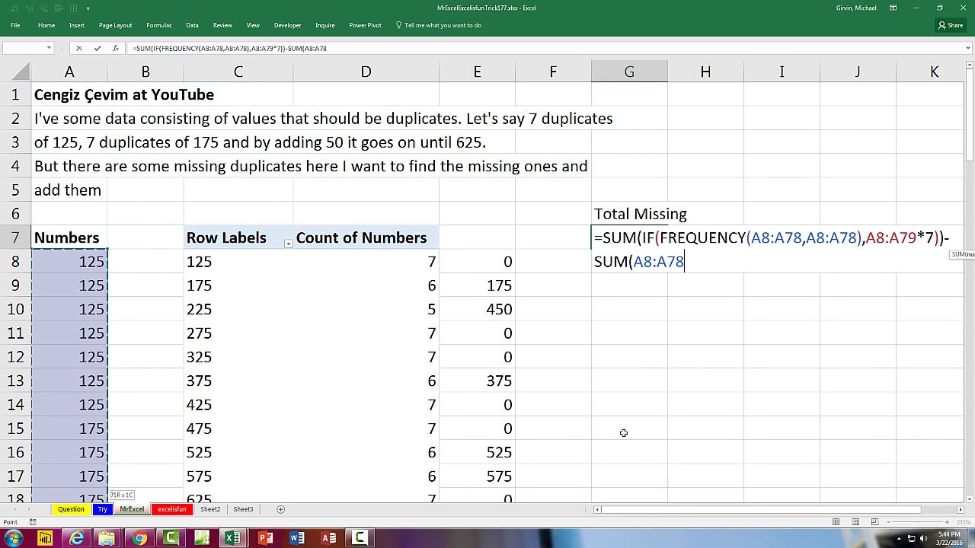
{"action": "type", "text": ")"}
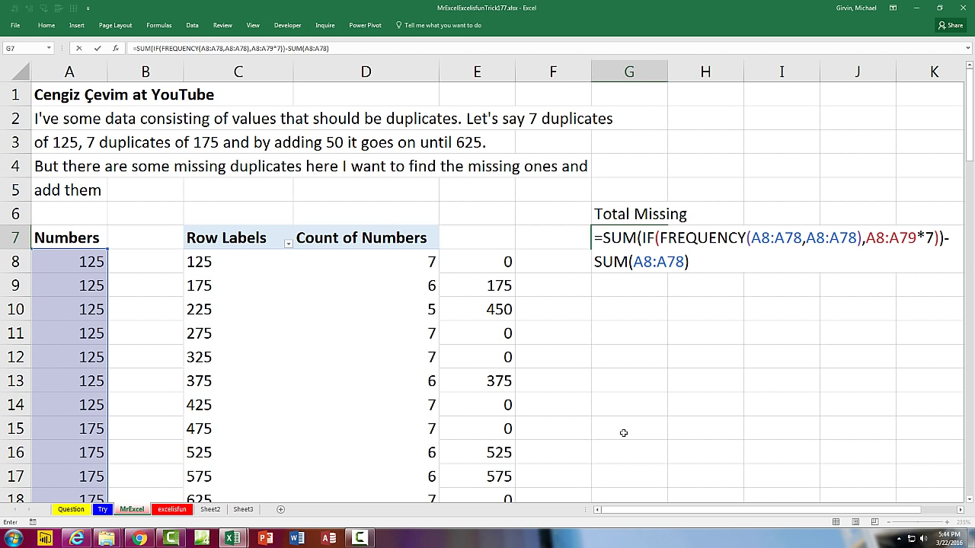
{"action": "key", "text": "ctrl+shift+Return"}
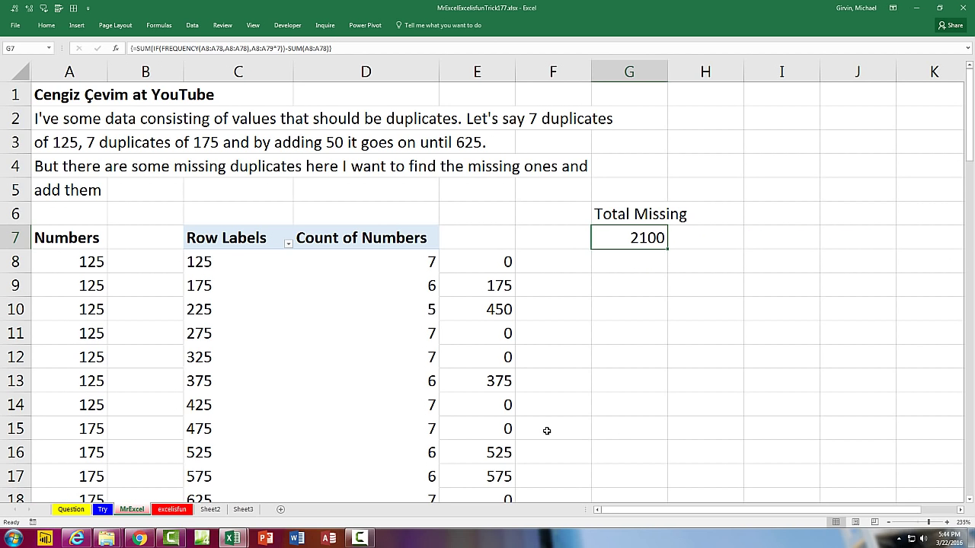
Copy the FREQUENCY and range part of G7's formula and recommit G7 as an array formula.
{"action": "double_click", "coordinate": [644, 237]}
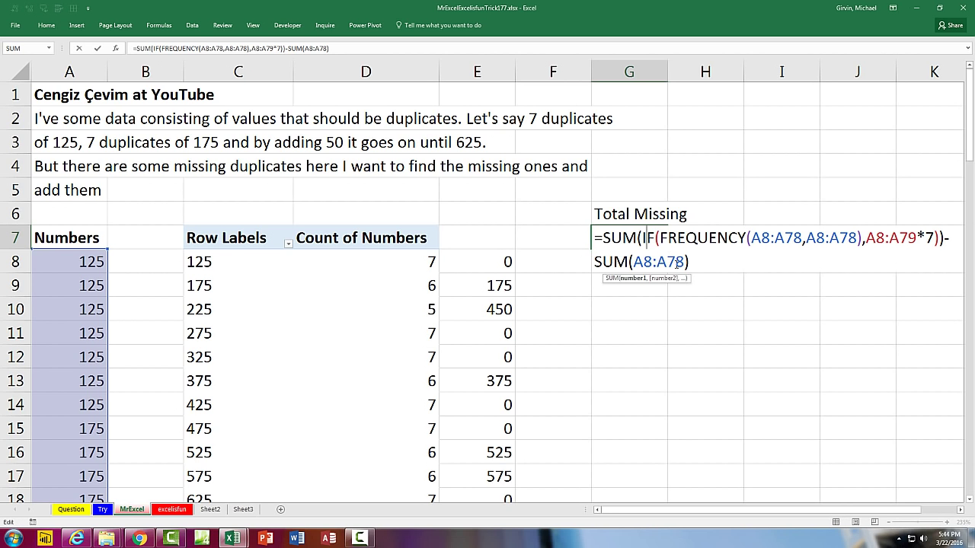
{"action": "left_click", "coordinate": [699, 260]}
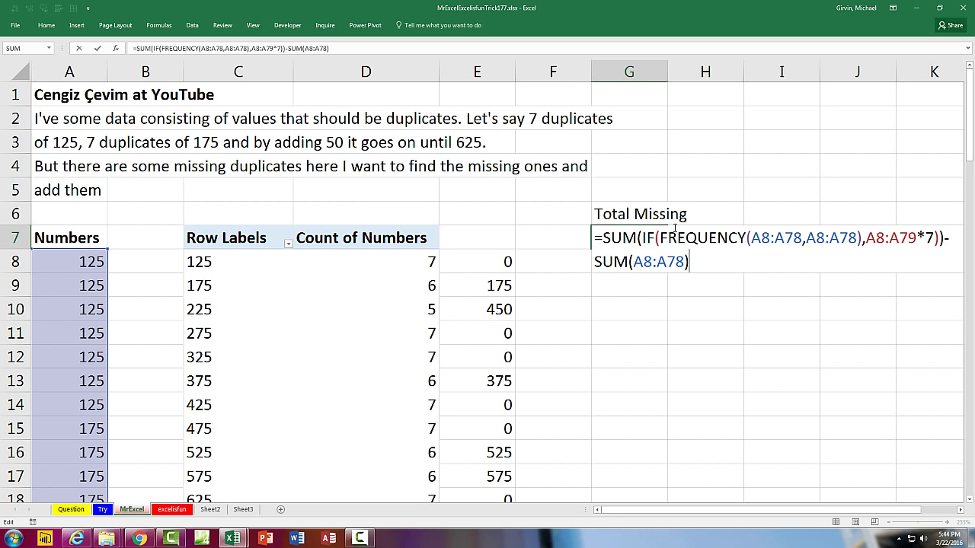
{"action": "left_click_drag", "start_coordinate": [659, 238], "coordinate": [935, 237]}
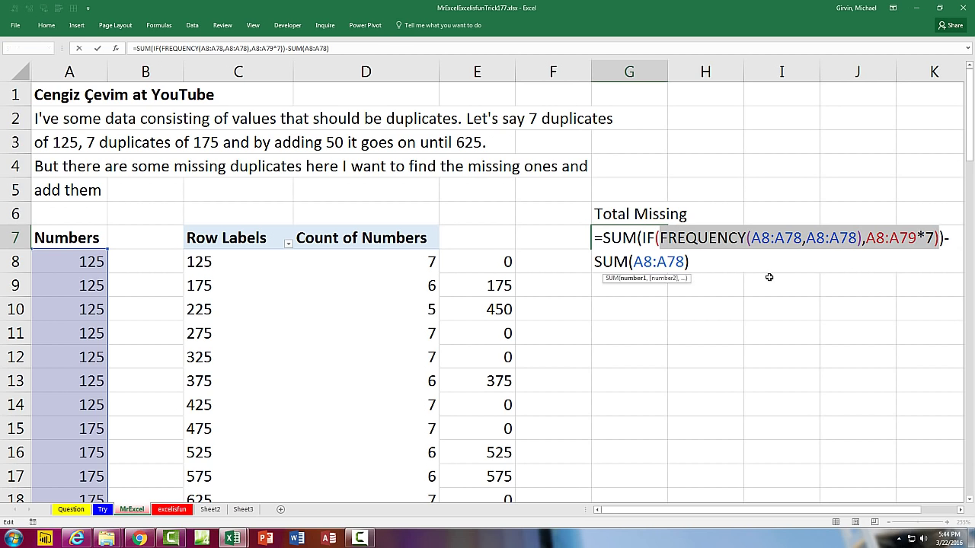
{"action": "key", "text": "ctrl+shift+Return"}
Enter =SUMPRODUCT(--(FREQUENCY(A8:A78,A8:A78)>0),A8:A79*7) in G8, returning 28875.
{"action": "left_click", "coordinate": [635, 266]}
{"action": "type", "text": "=sum"}
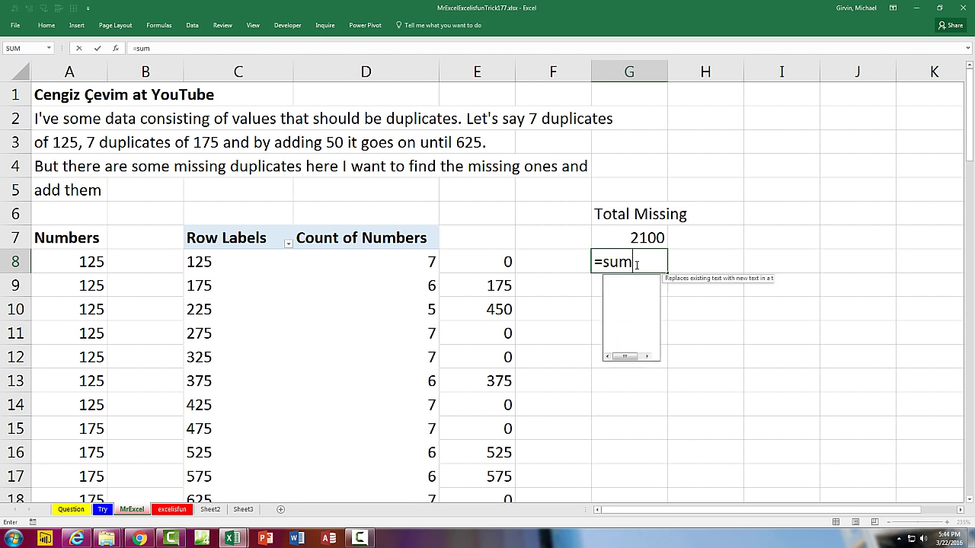
{"action": "key", "text": "Tab"}
{"action": "key", "text": "BackSpace"}
{"action": "type", "text": "p"}
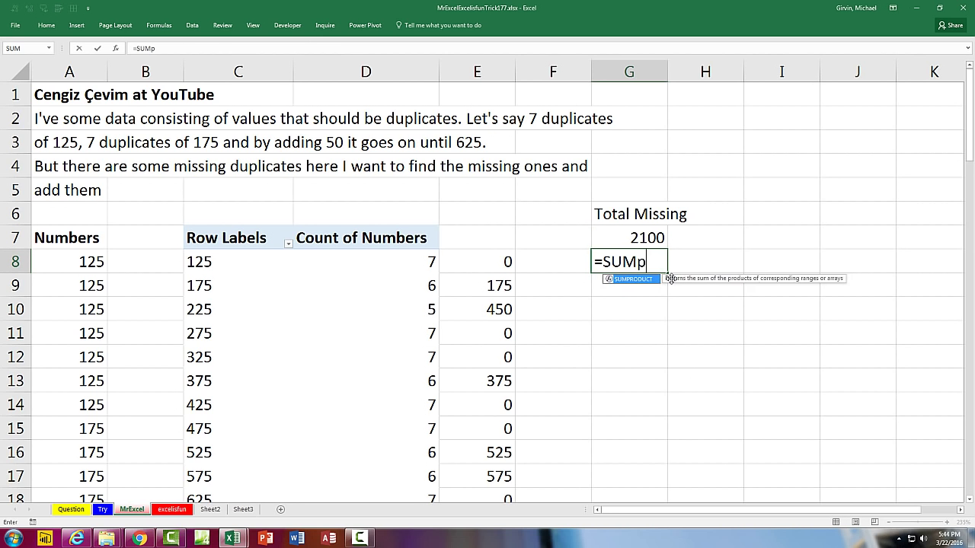
{"action": "key", "text": "Tab"}
{"action": "key", "text": "ctrl+v"}
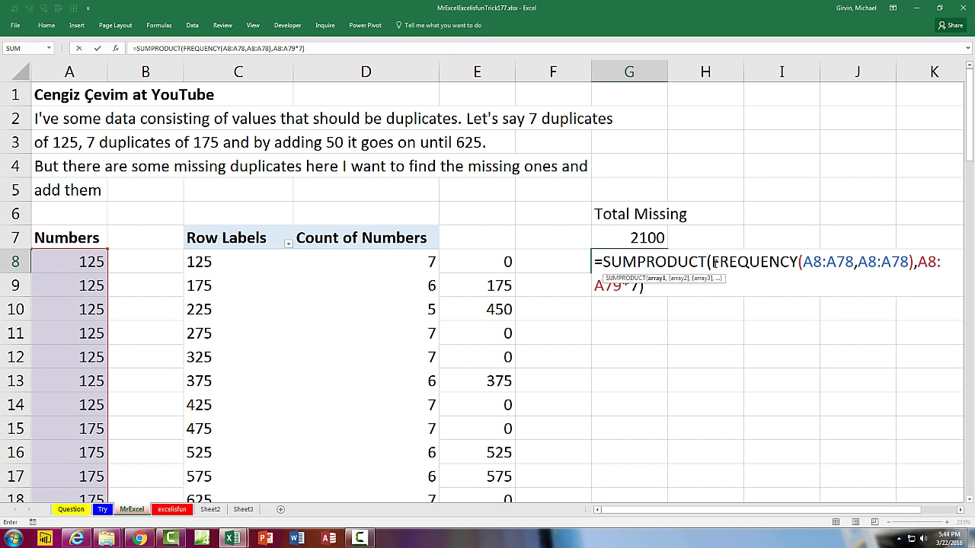
{"action": "left_click", "coordinate": [918, 263]}
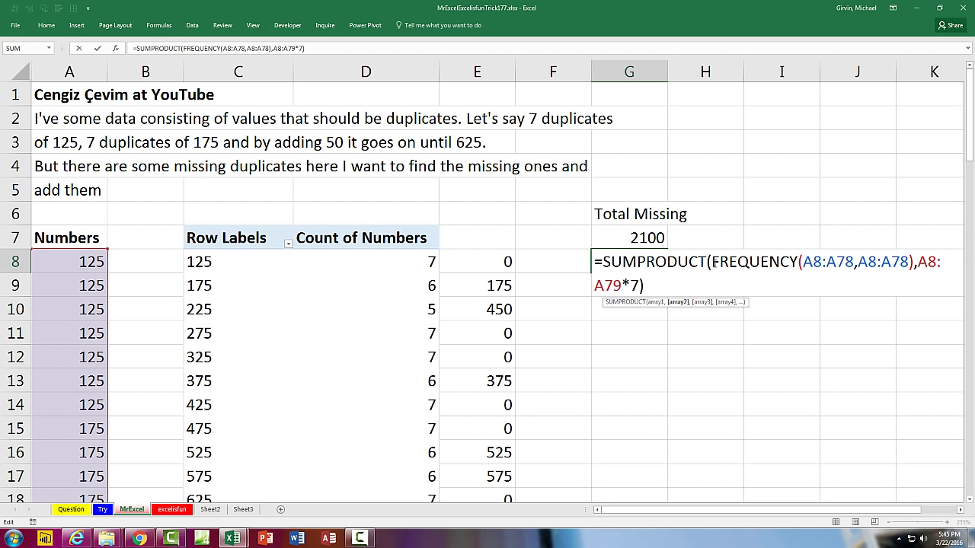
{"action": "left_click", "coordinate": [711, 262]}
{"action": "type", "text": ">0)"}
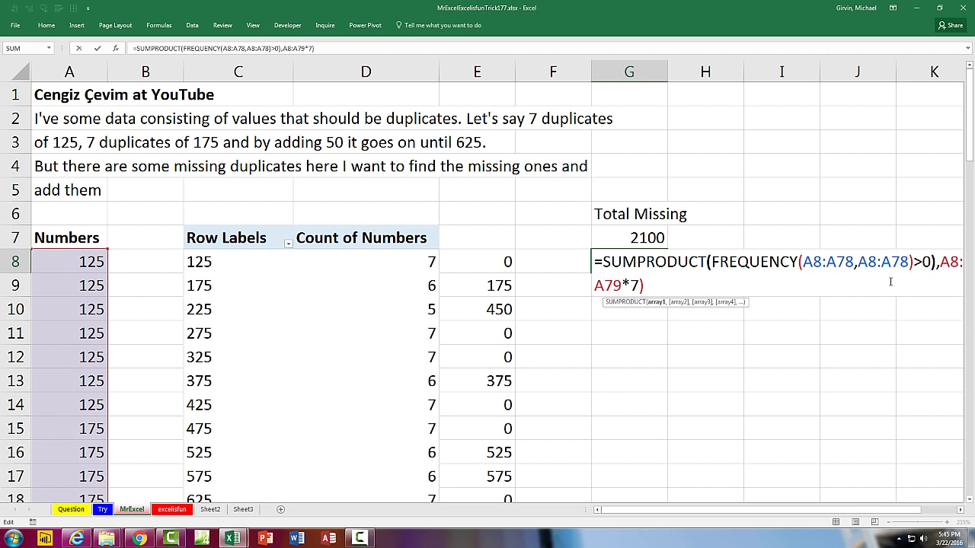
{"action": "left_click", "coordinate": [704, 266]}
{"action": "type", "text": "--"}
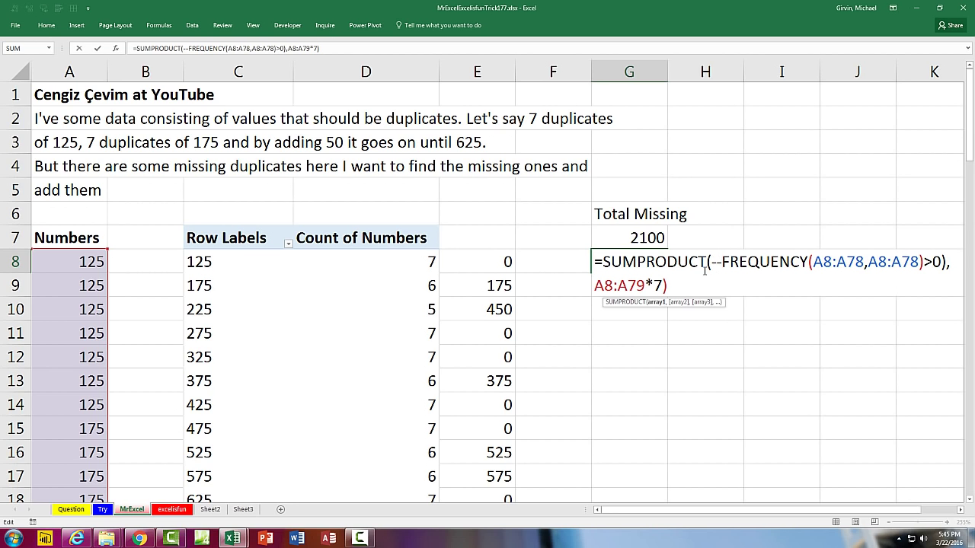
{"action": "type", "text": "("}
{"action": "left_click", "coordinate": [696, 281]}
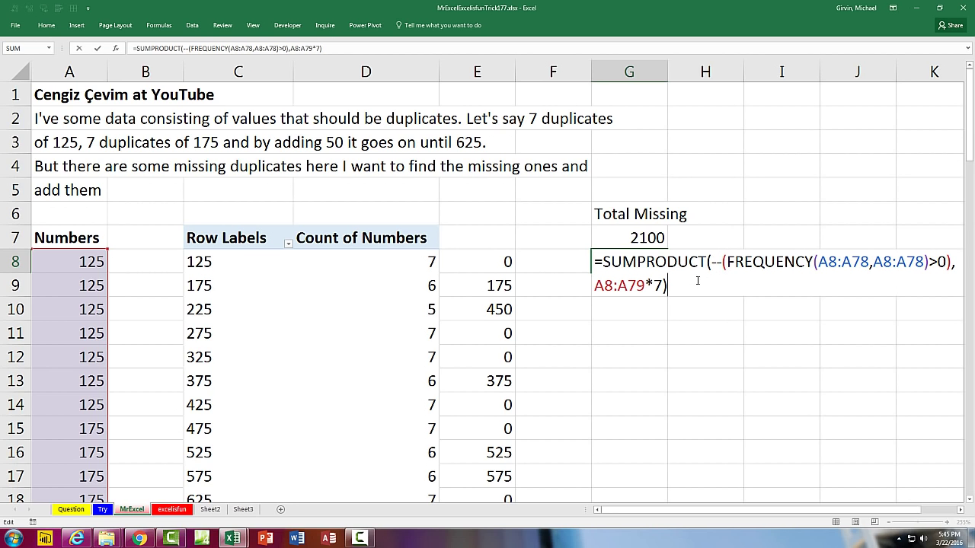
{"action": "key", "text": "ctrl+Return"}
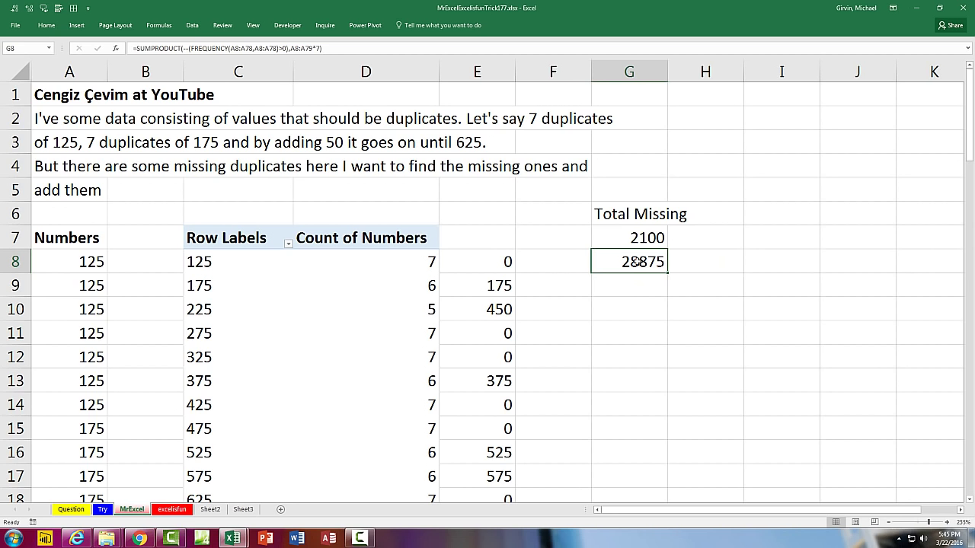
Append -SUM(A8:A78) to G8's SUMPRODUCT formula so it returns 2100, then review it.
{"action": "key", "text": "F2"}
{"action": "type", "text": "-sum("}
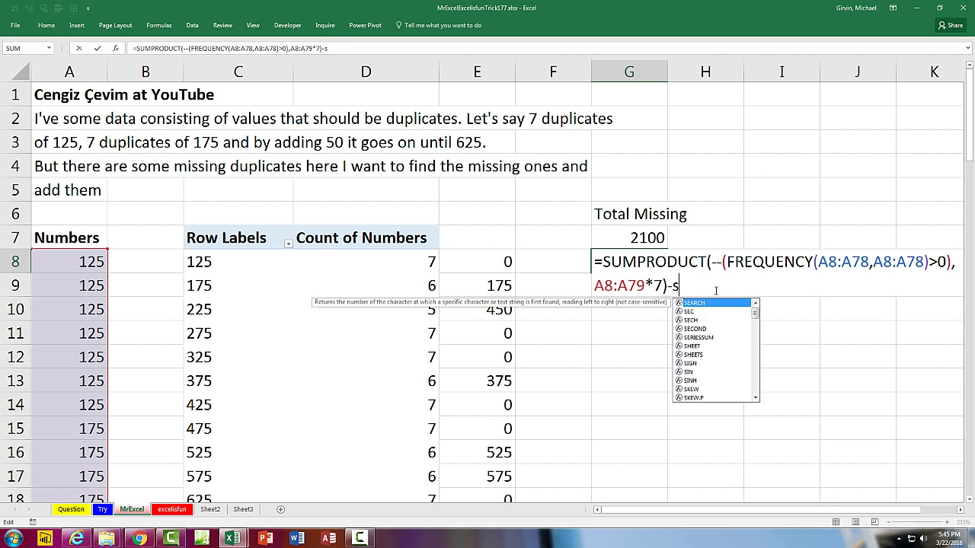
{"action": "left_click", "coordinate": [95, 261]}
{"action": "key", "text": "ctrl+shift+Down"}
{"action": "type", "text": ")"}
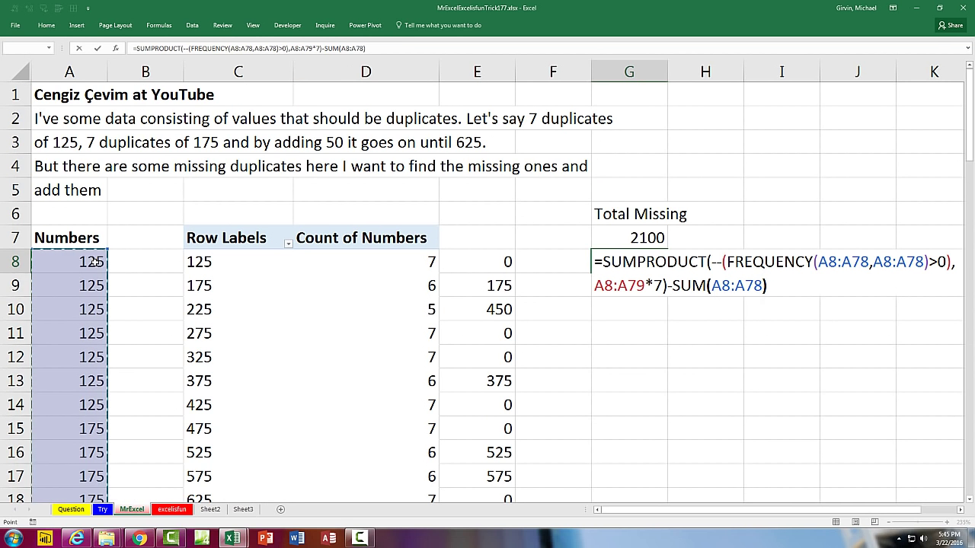
{"action": "key", "text": "Return"}
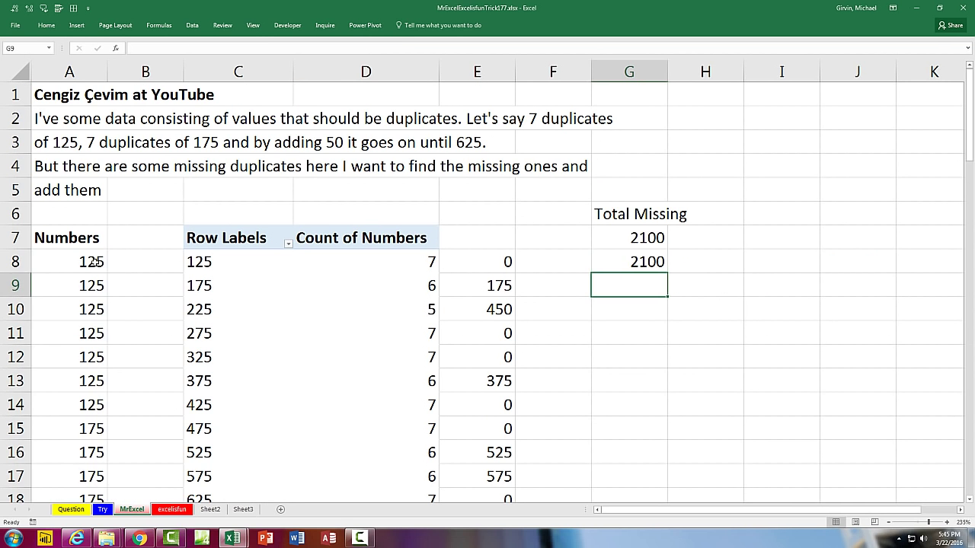
{"action": "double_click", "coordinate": [655, 261]}
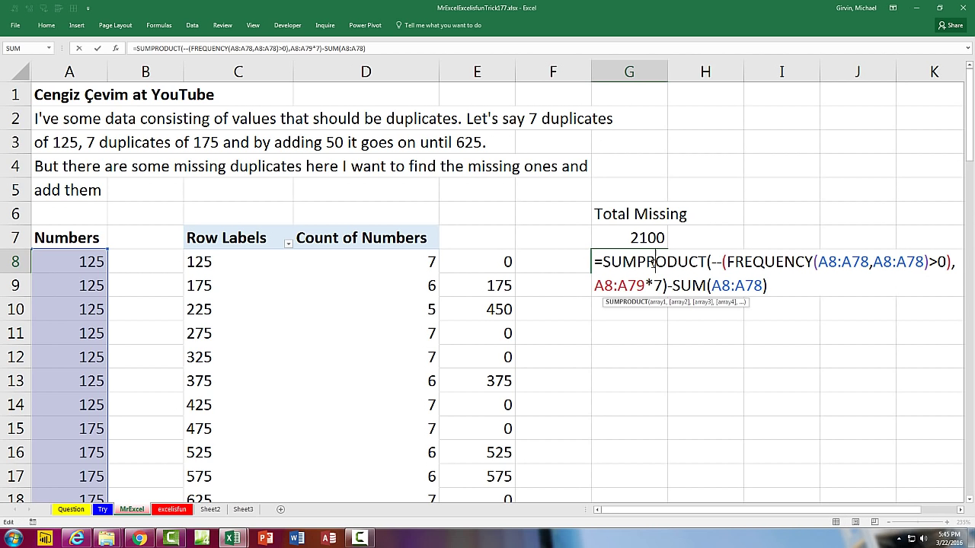
{"action": "key", "text": "Escape"}
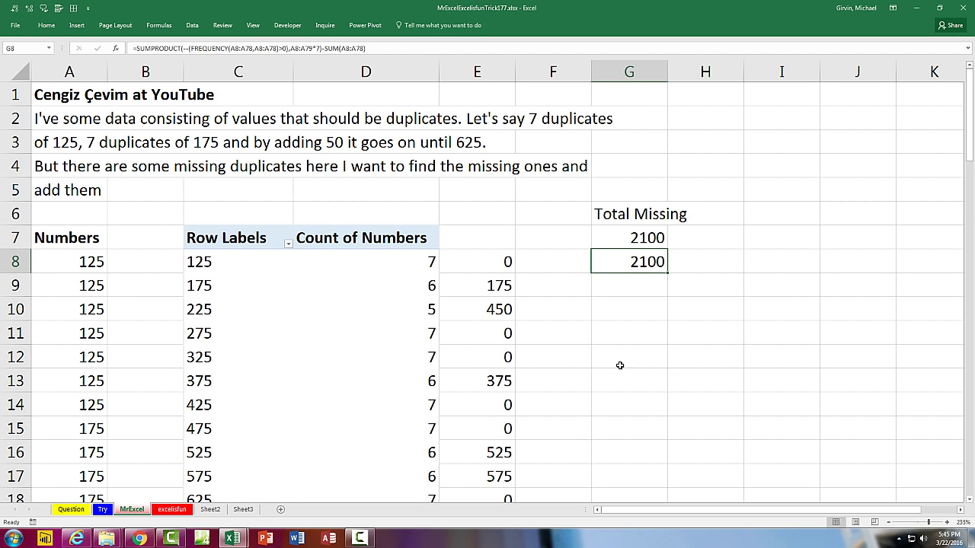
{"action": "scroll", "coordinate": [618, 366], "scroll_direction": "down", "scroll_amount": 4}
{"action": "scroll", "coordinate": [617, 367], "scroll_direction": "up", "scroll_amount": 1}
{"action": "scroll", "coordinate": [618, 368], "scroll_direction": "up", "scroll_amount": 3}
{"action": "scroll", "coordinate": [641, 389], "scroll_direction": "down", "scroll_amount": 2}
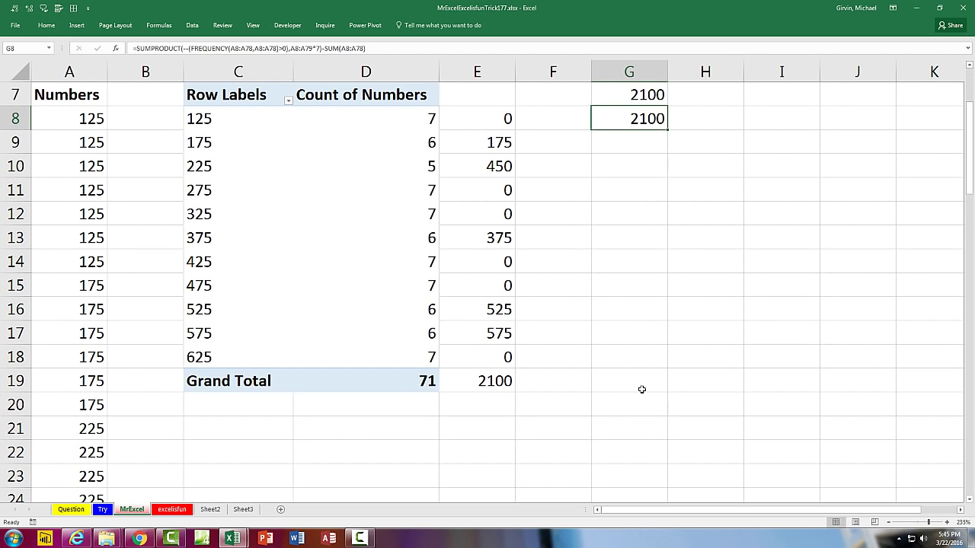
{"action": "scroll", "coordinate": [641, 389], "scroll_direction": "up", "scroll_amount": 1}
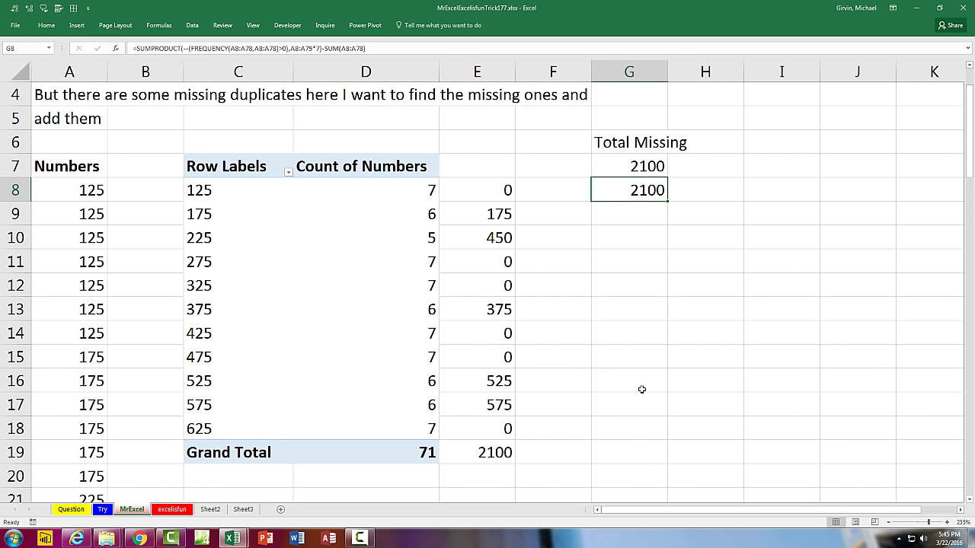